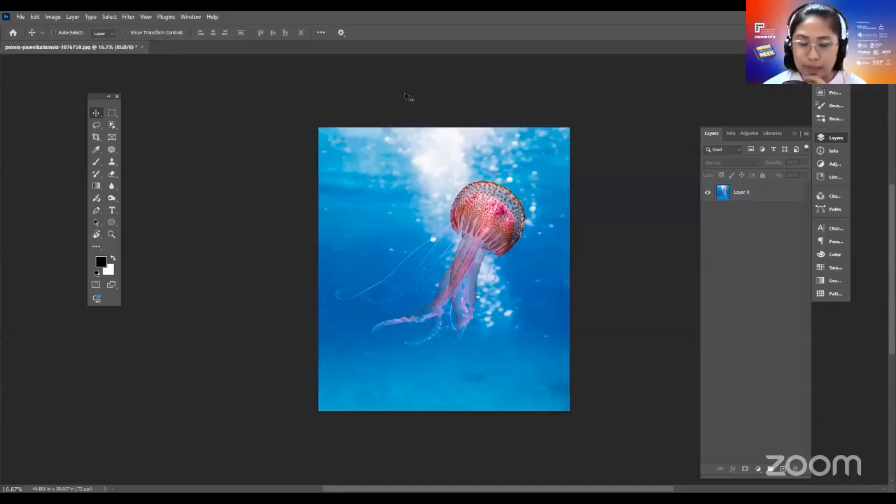
# Select Layer 0, move the floating toolbox closer to the workspace's outer edge, and shorten the Layers panel
pyautogui.click(756, 194)
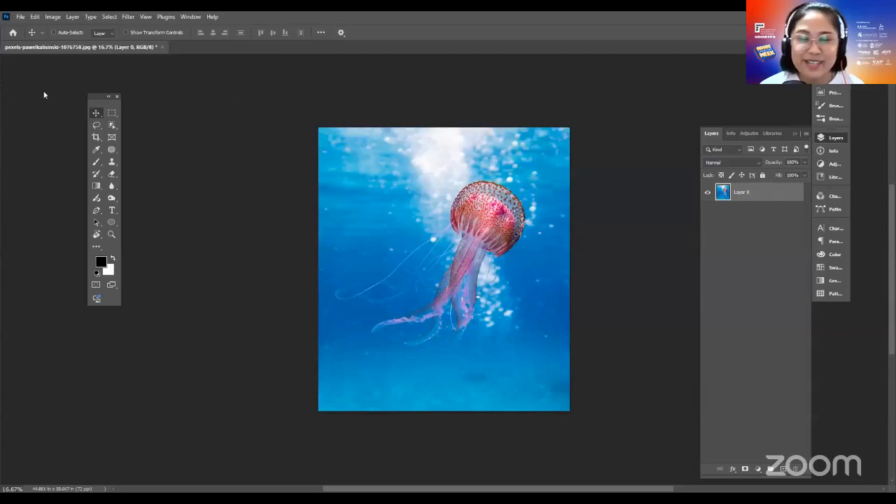
pyautogui.moveTo(98, 104); pyautogui.dragTo(34, 89)
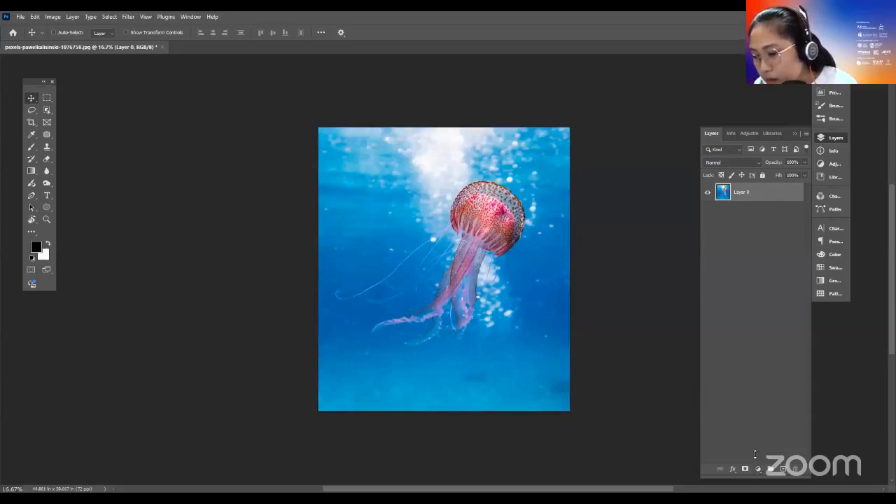
pyautogui.moveTo(760, 478); pyautogui.dragTo(760, 452)
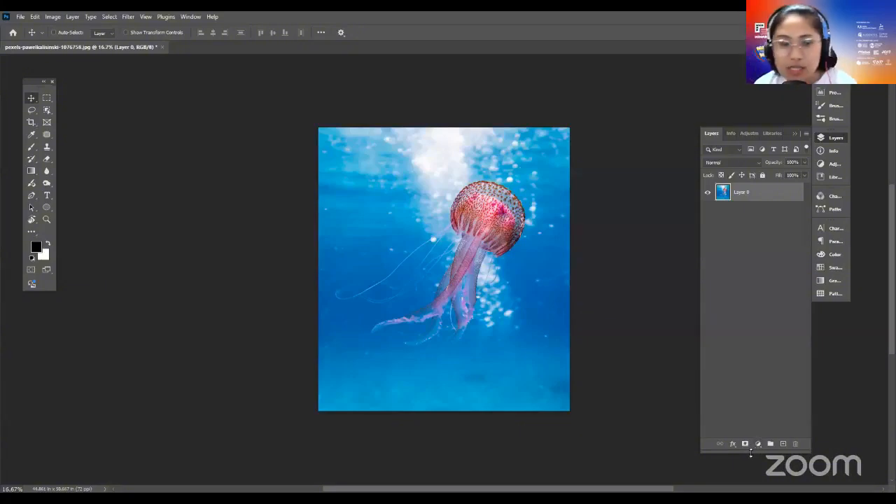
pyautogui.click(758, 445)
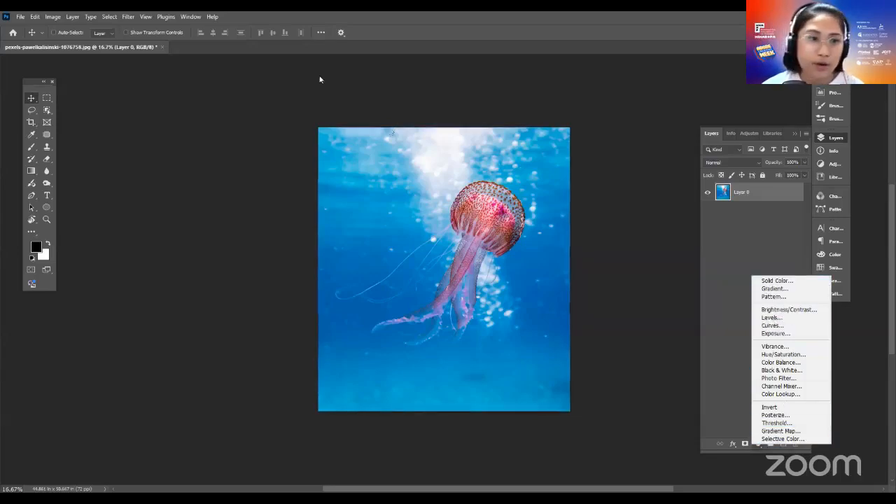
pyautogui.click(54, 18)
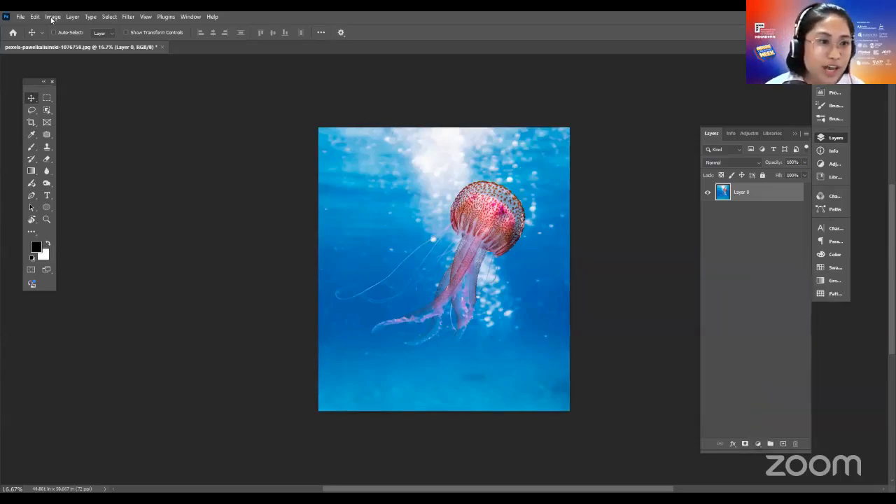
pyautogui.click(52, 17)
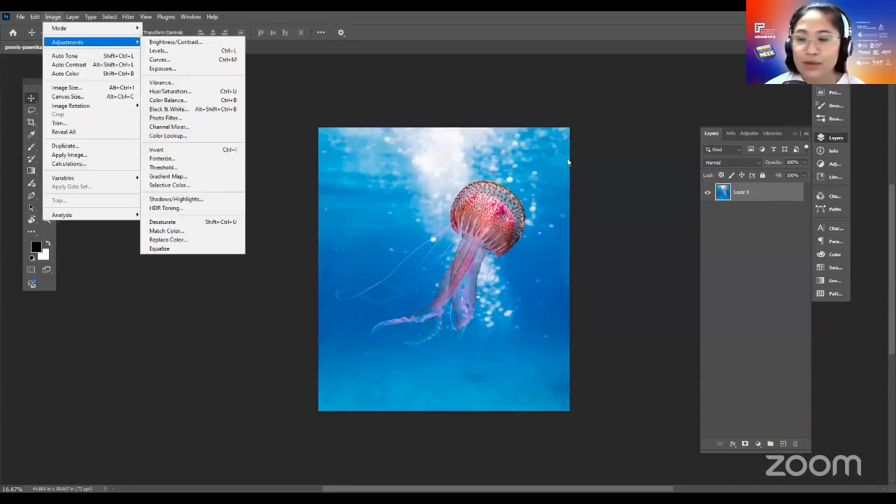
pyautogui.click(589, 236)
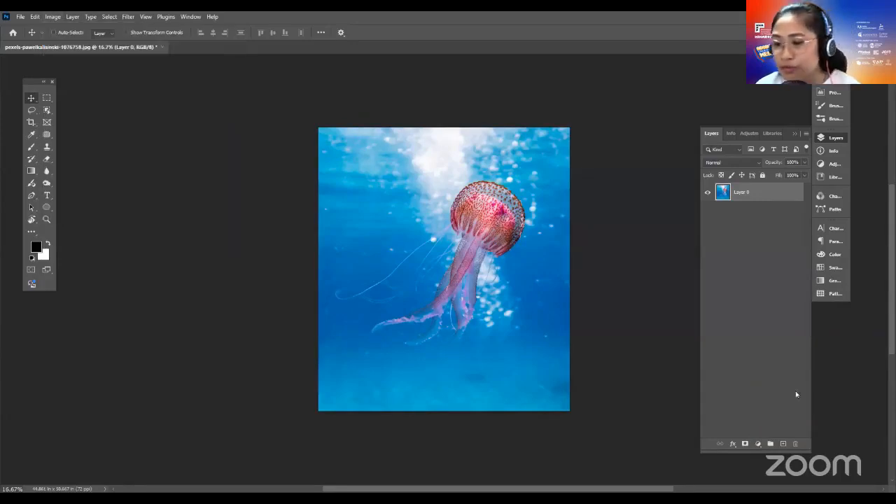
# Add a Curves adjustment layer above Layer 0 and open its curve properties
pyautogui.click(757, 444)
pyautogui.click(770, 330)
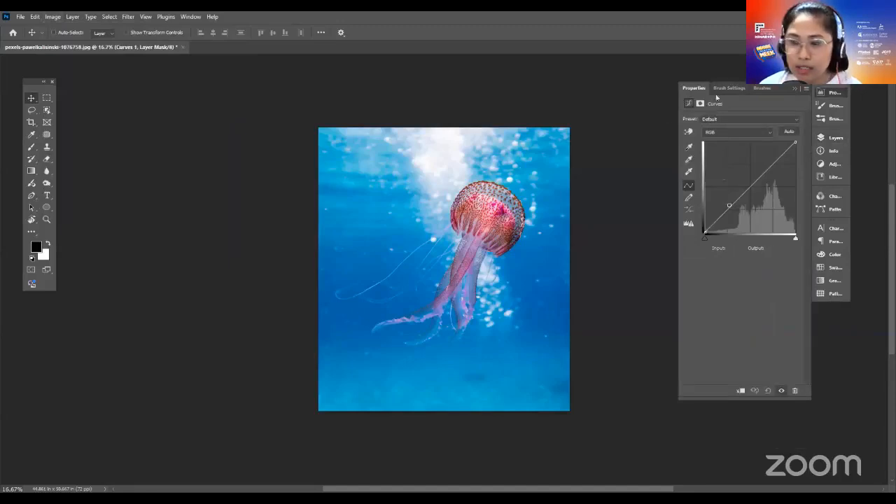
pyautogui.click(831, 137)
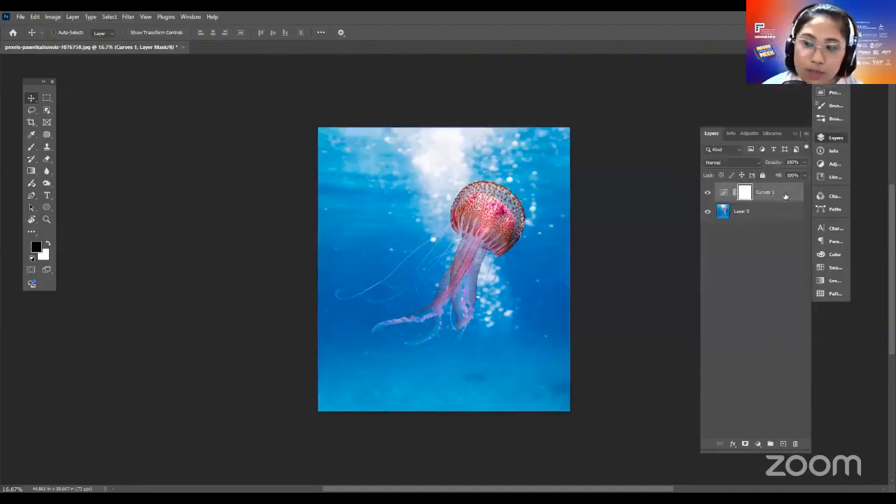
pyautogui.doubleClick(721, 193)
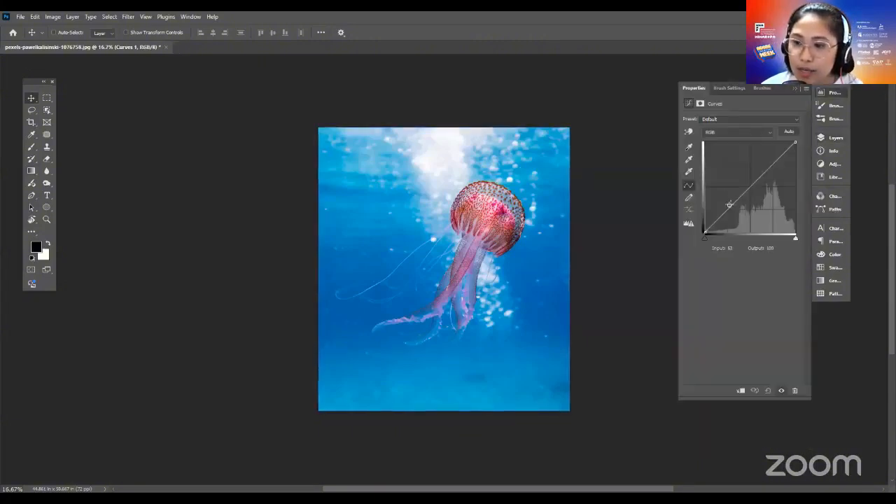
pyautogui.click(837, 137)
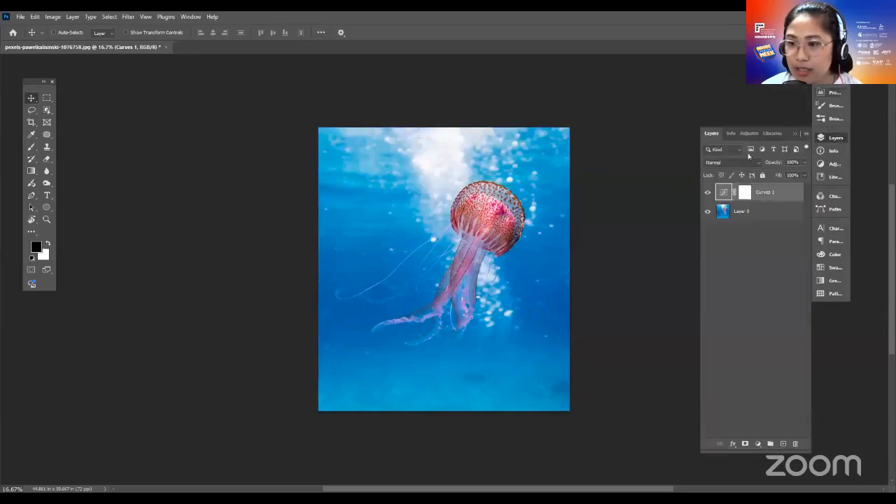
pyautogui.click(747, 194)
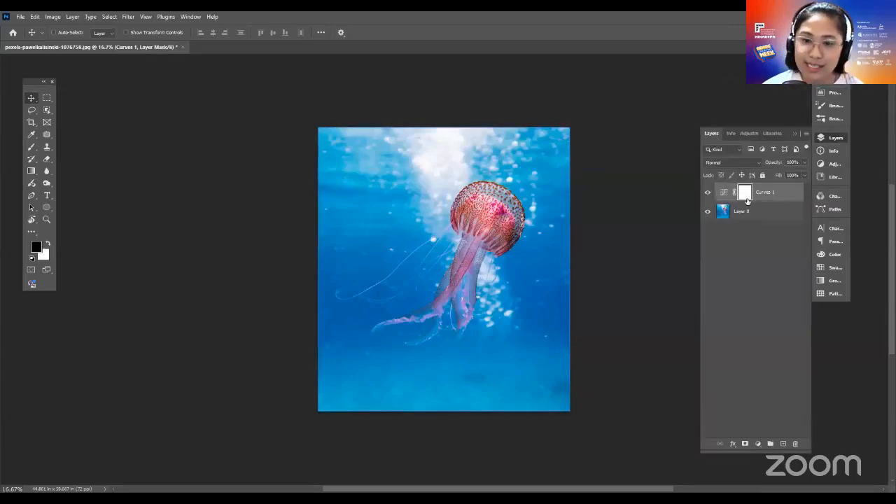
pyautogui.doubleClick(724, 193)
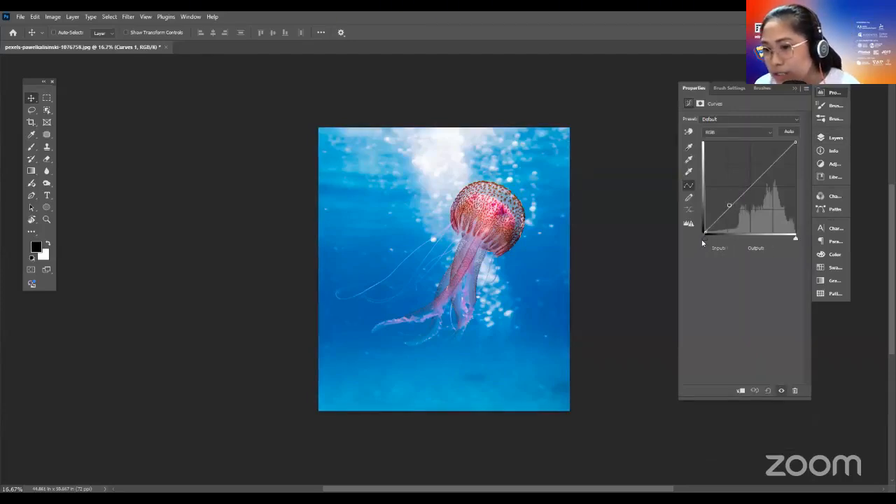
# Shape the RGB curve into an S with a highlight point at input 173, output 206 and a lowered shadow point
pyautogui.moveTo(703, 240)
pyautogui.mouseDown()
pyautogui.moveTo(725, 239)
pyautogui.moveTo(704, 238)
pyautogui.mouseUp()
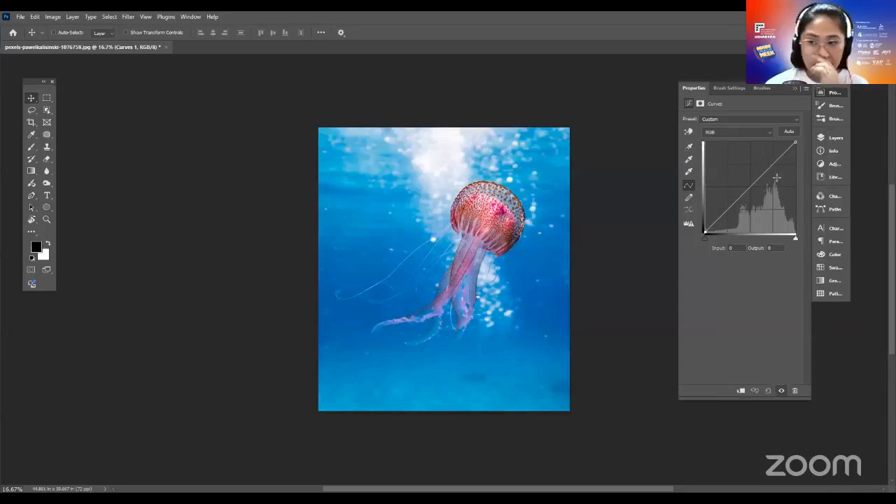
pyautogui.moveTo(767, 171); pyautogui.dragTo(765, 160)
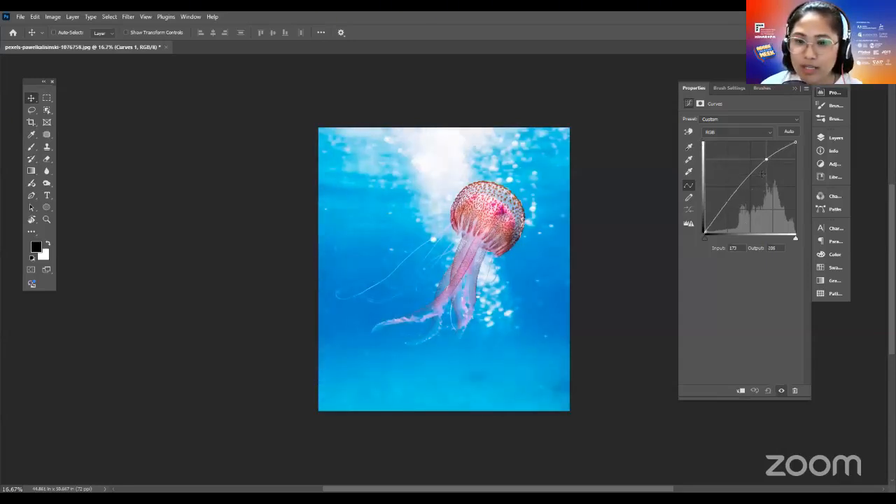
pyautogui.moveTo(736, 199); pyautogui.dragTo(735, 209)
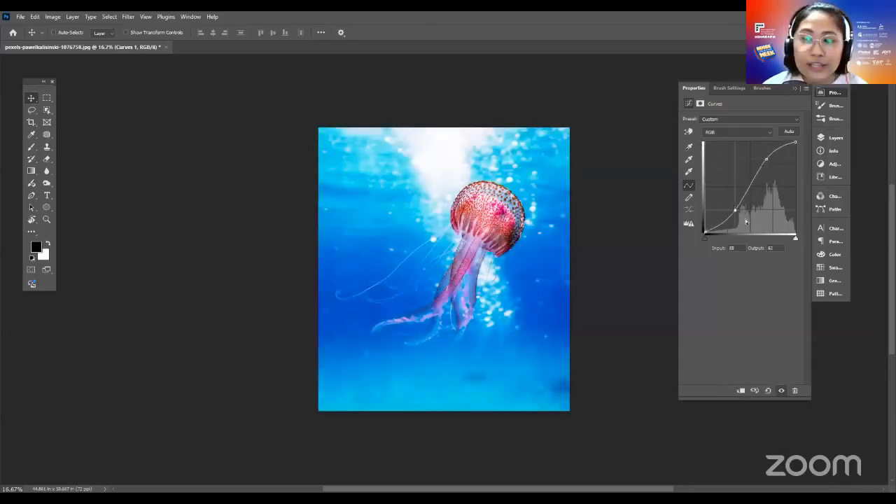
pyautogui.click(766, 159)
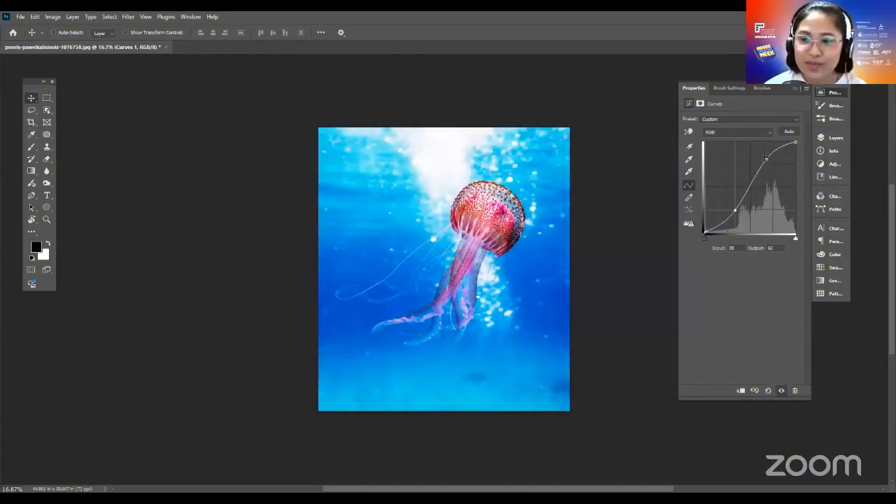
# Delete the shadow point and the highlight point from the RGB curve
pyautogui.click(734, 210)
pyautogui.press('Delete')
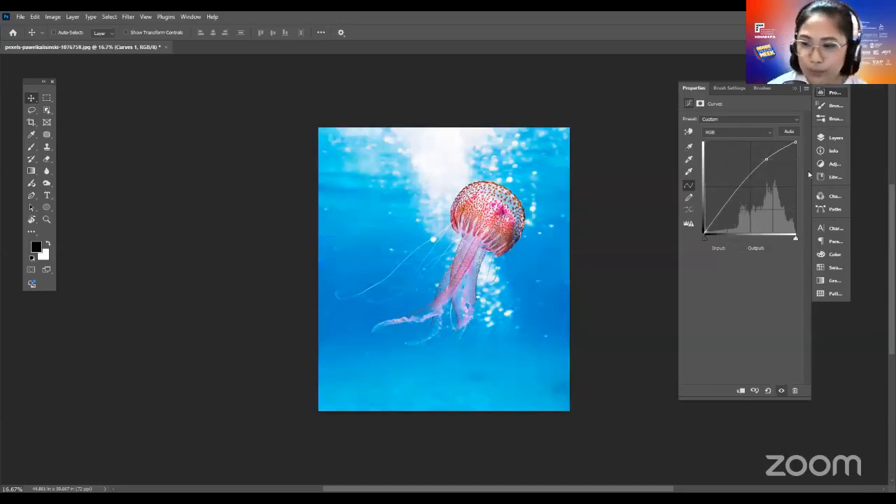
pyautogui.click(766, 160)
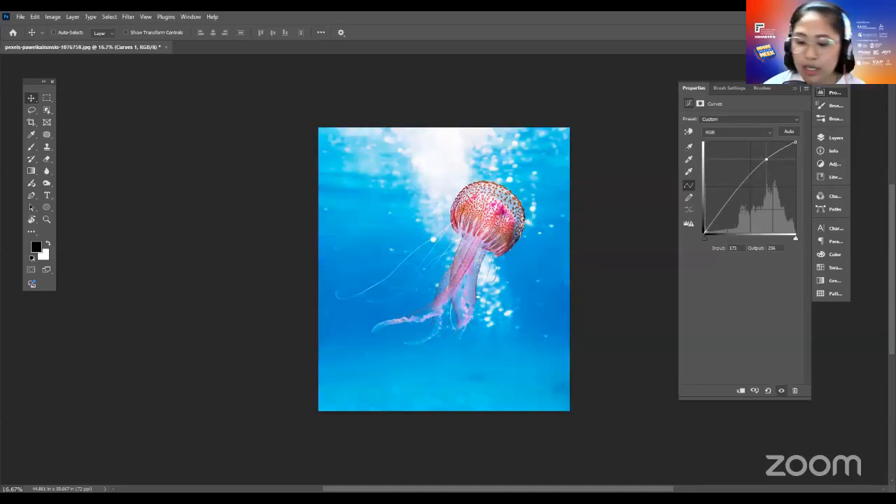
pyautogui.press('Delete')
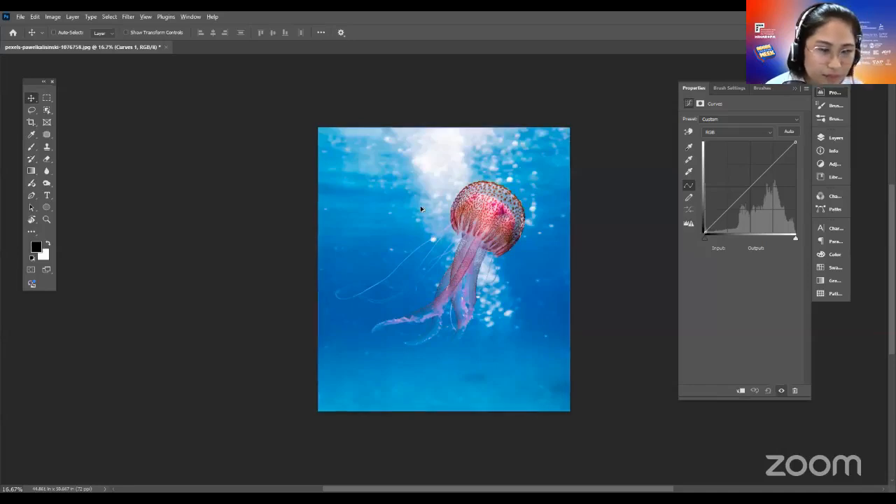
# Try an S-shaped RGB curve with a highlight point at output 215 and a shadow point at output 65, and undo both points
pyautogui.scroll(2, 477, 187)
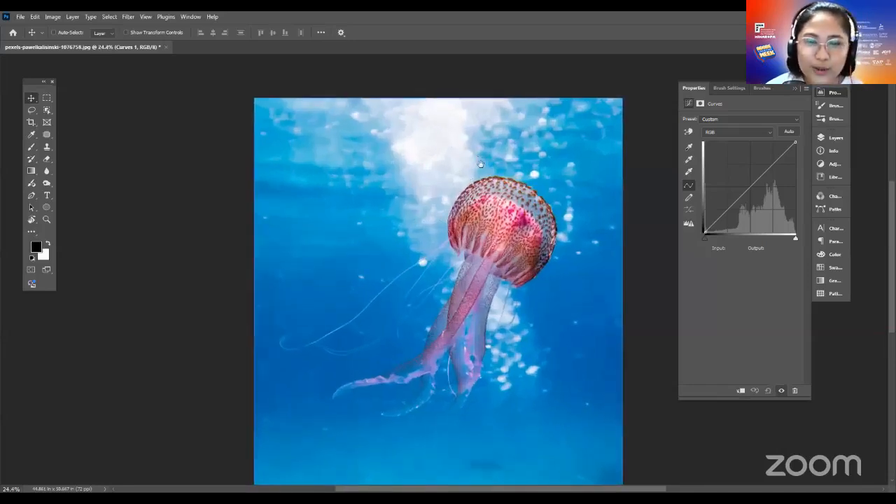
pyautogui.moveTo(480, 164); pyautogui.dragTo(499, 134)
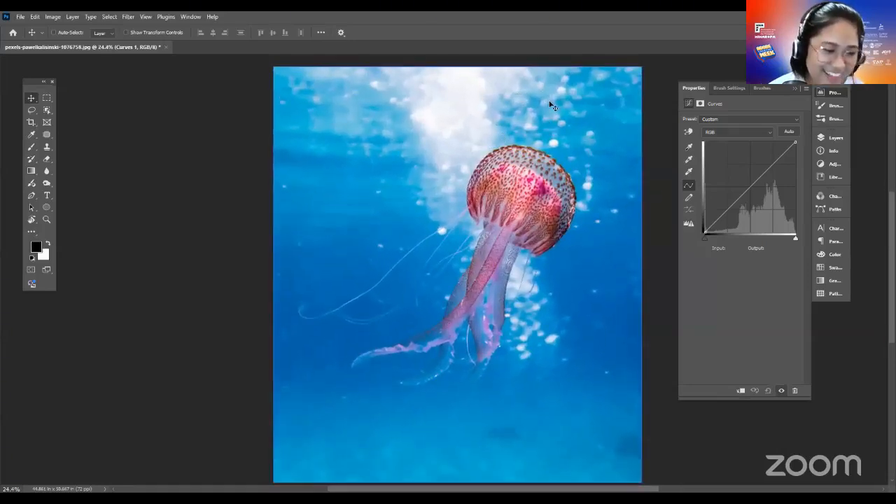
pyautogui.scroll(1, 549, 104)
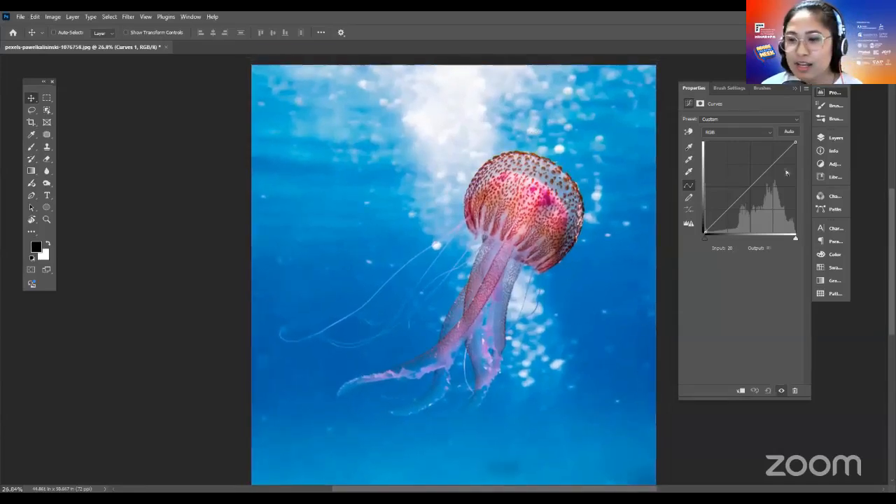
pyautogui.moveTo(774, 161); pyautogui.dragTo(774, 155)
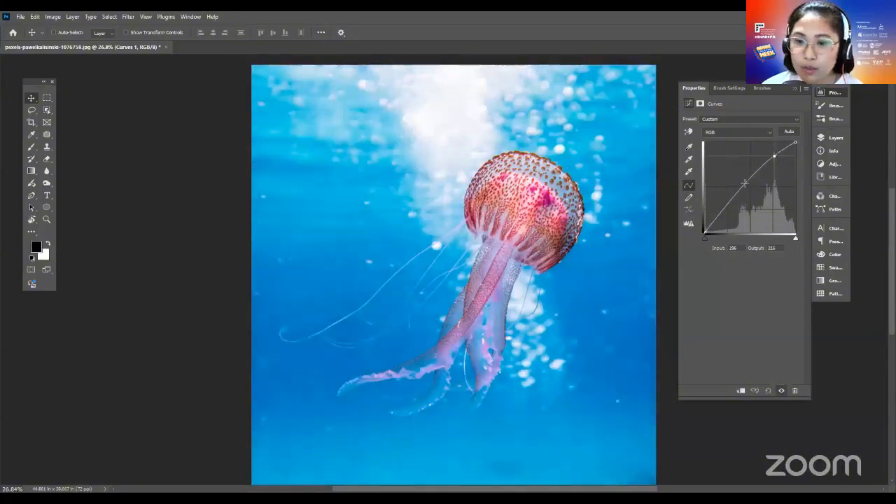
pyautogui.moveTo(735, 197); pyautogui.dragTo(735, 208)
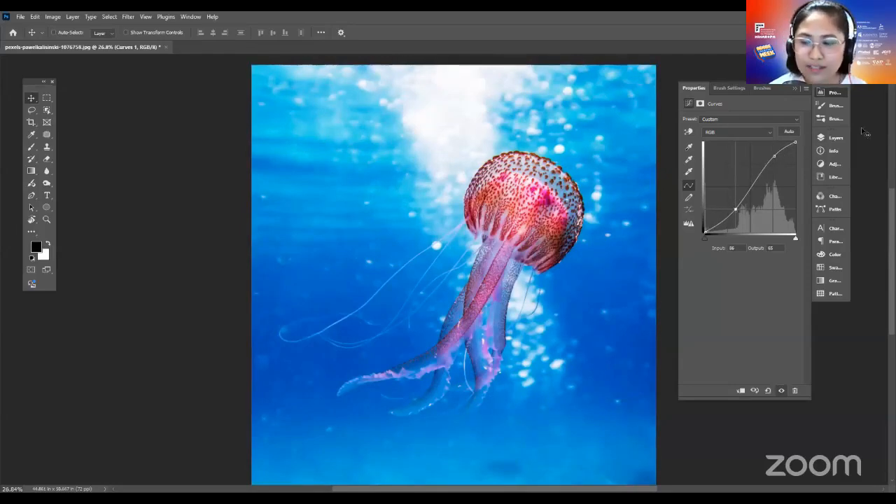
pyautogui.hotkey('ctrl', 'z')
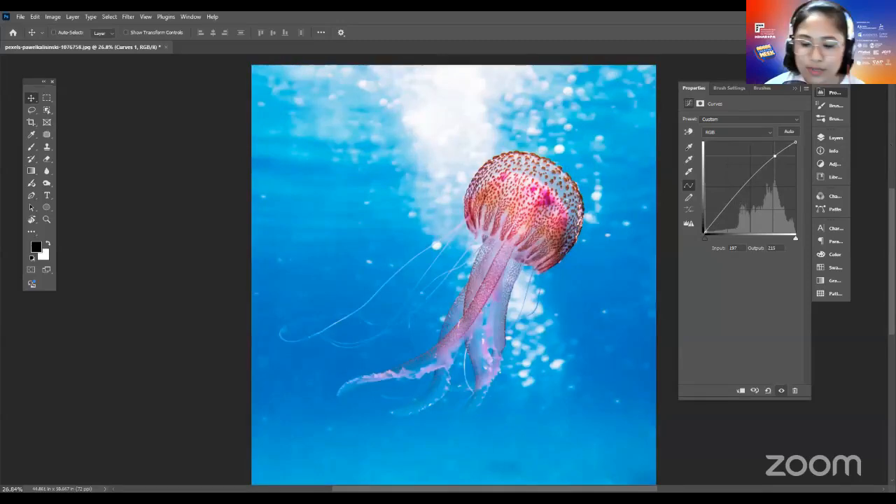
pyautogui.hotkey('ctrl', 'z')
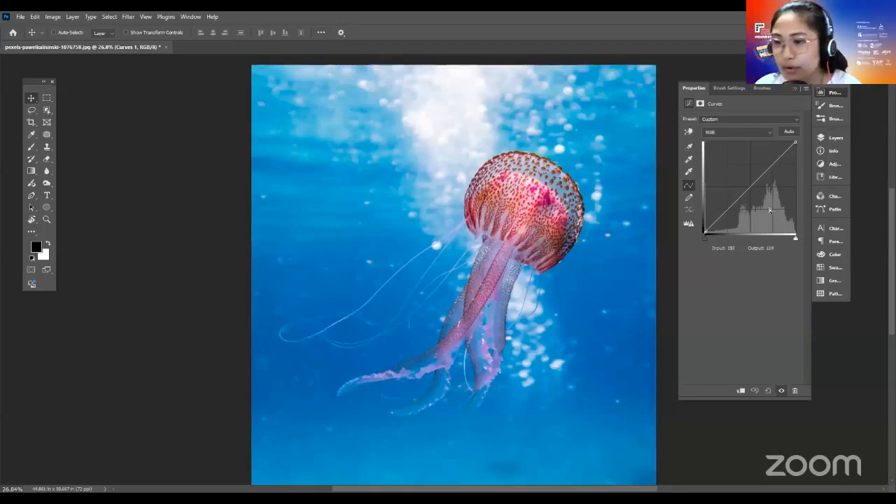
# Try moving the curve's white and black endpoints inward, and undo both changes
pyautogui.moveTo(795, 236); pyautogui.dragTo(779, 238)
pyautogui.moveTo(705, 239); pyautogui.dragTo(730, 238)
pyautogui.hotkey('ctrl', 'z')
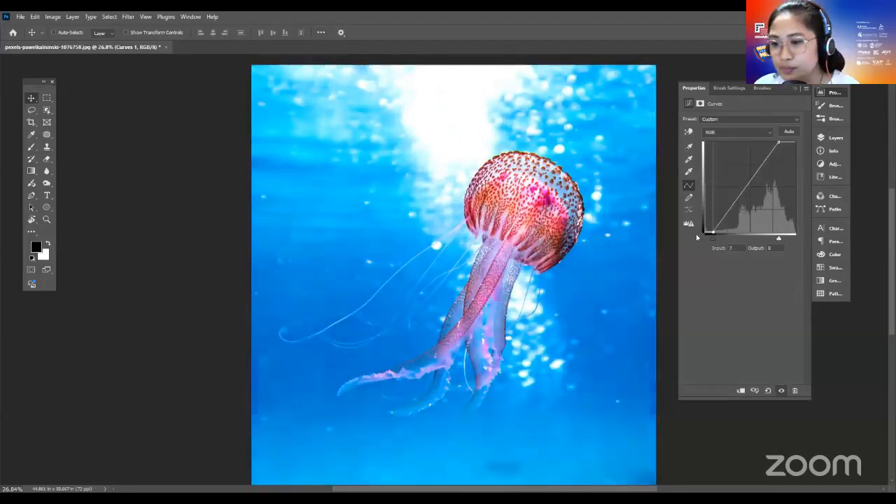
pyautogui.hotkey('ctrl', 'z')
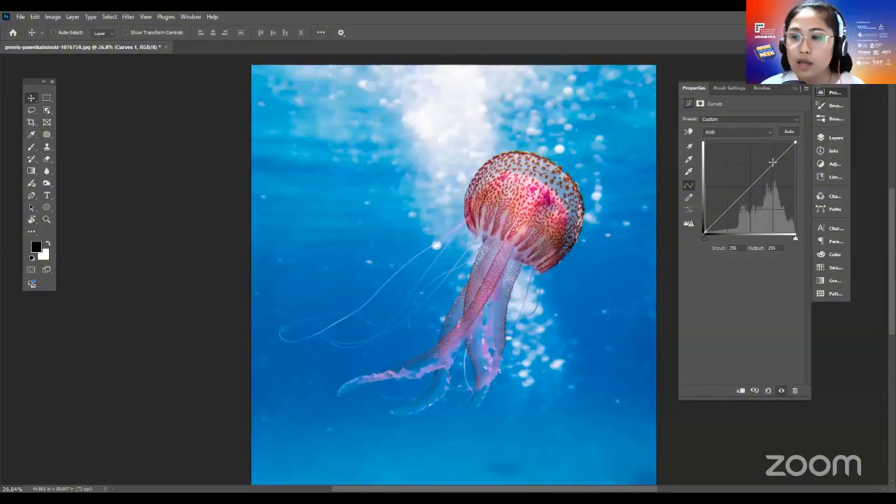
# Add a highlight point at input 193, output 217 and a shadow point at input 49, output 20 to the RGB curve
pyautogui.moveTo(772, 163); pyautogui.dragTo(772, 155)
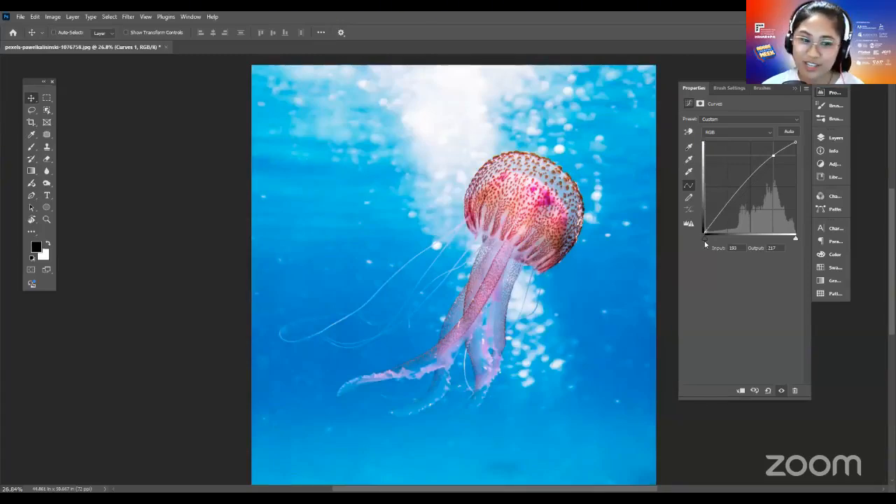
pyautogui.moveTo(719, 212); pyautogui.dragTo(722, 224)
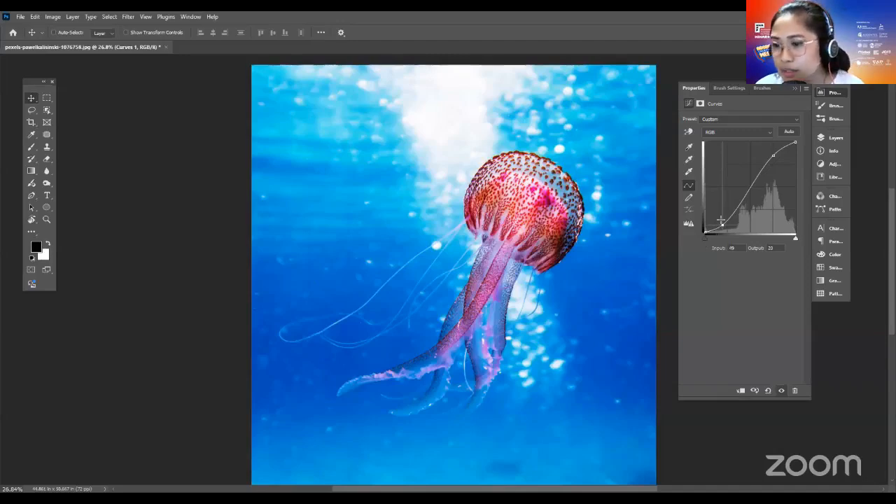
# Try the reverse contrast by raising the shadow point and moving the highlight point to input 213, output 201, and reset the curve
pyautogui.moveTo(721, 226); pyautogui.dragTo(720, 216)
pyautogui.moveTo(773, 155); pyautogui.dragTo(780, 161)
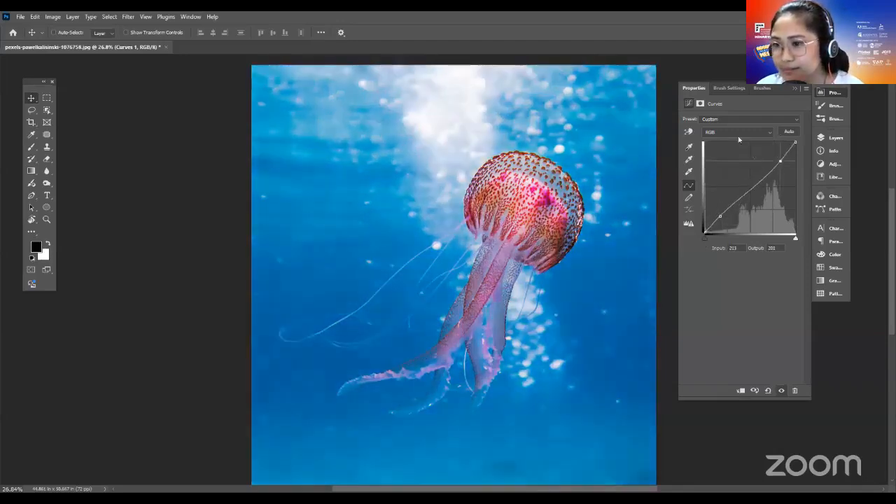
pyautogui.click(768, 391)
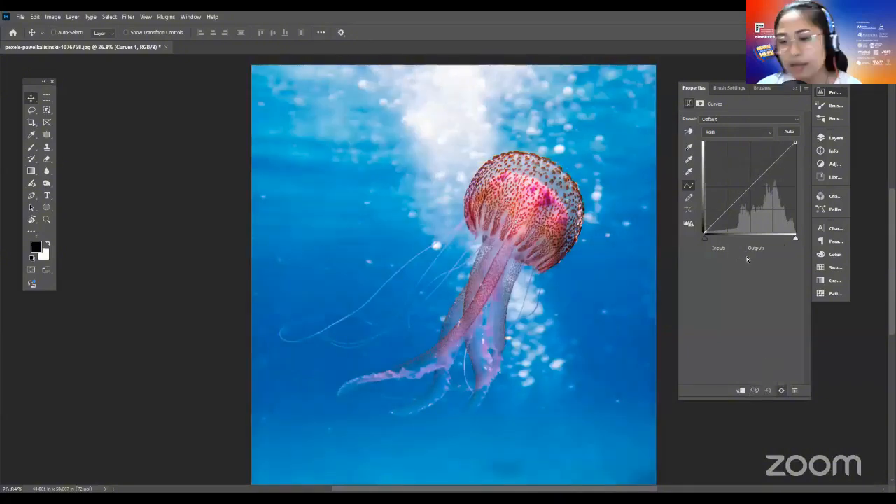
# Try raising a shadow point at input 61 to output 120 on the RGB curve, and reset the curve
pyautogui.click(727, 208)
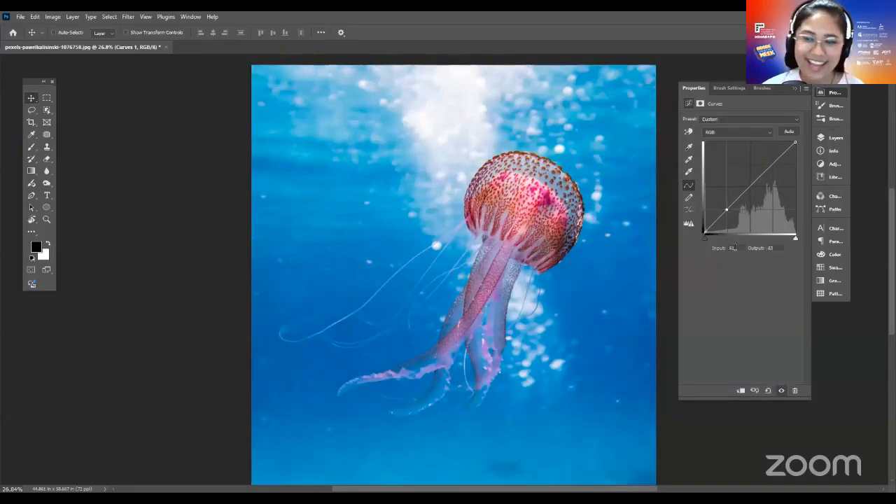
pyautogui.click(732, 248)
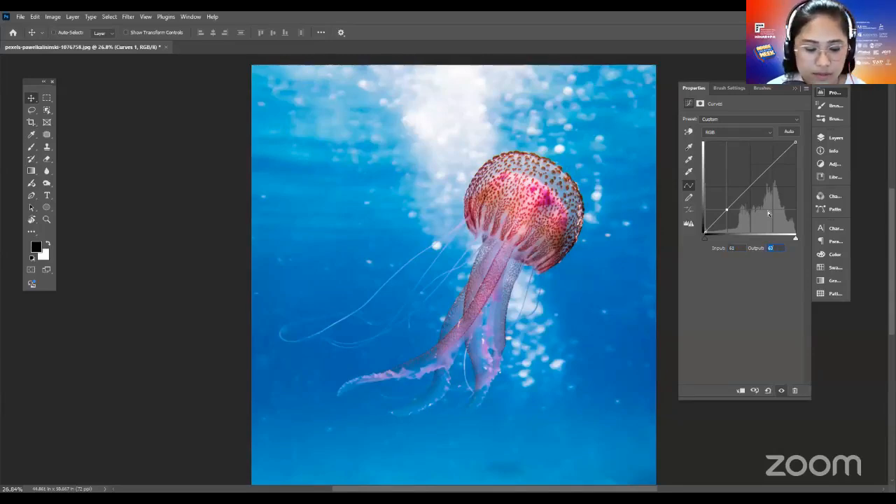
pyautogui.write('120')
pyautogui.press('Return')
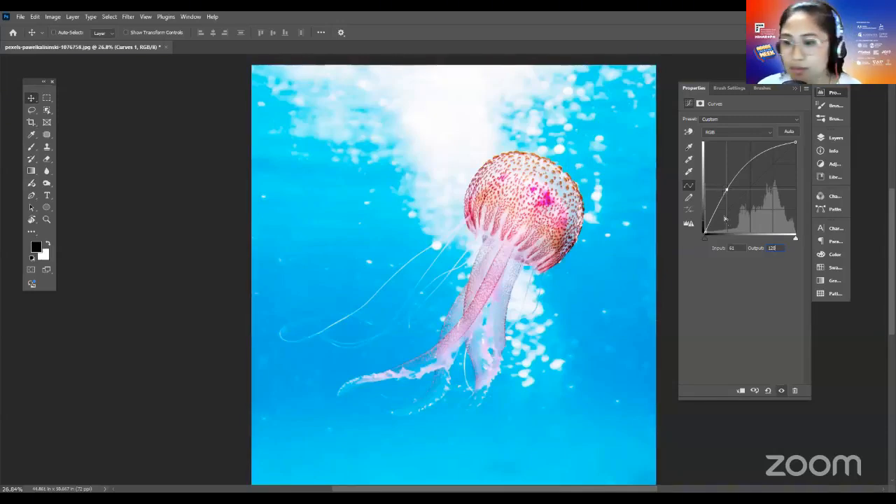
pyautogui.click(733, 248)
pyautogui.press('BackSpace')
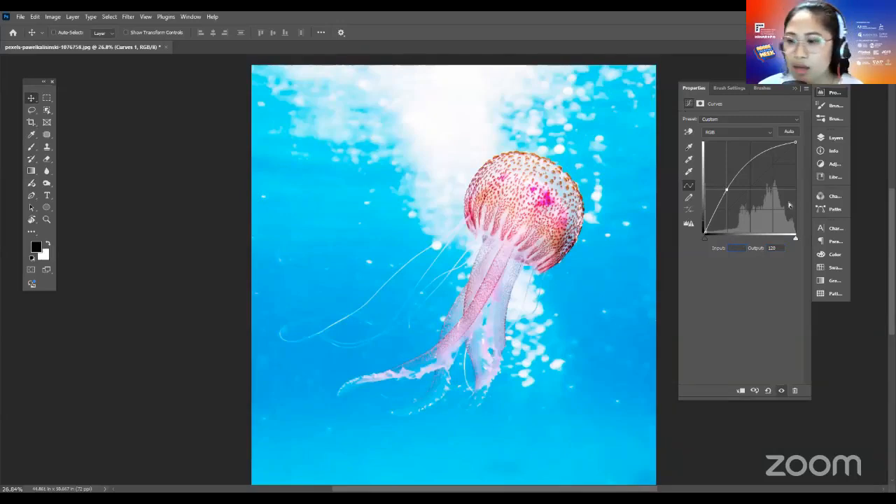
pyautogui.click(741, 263)
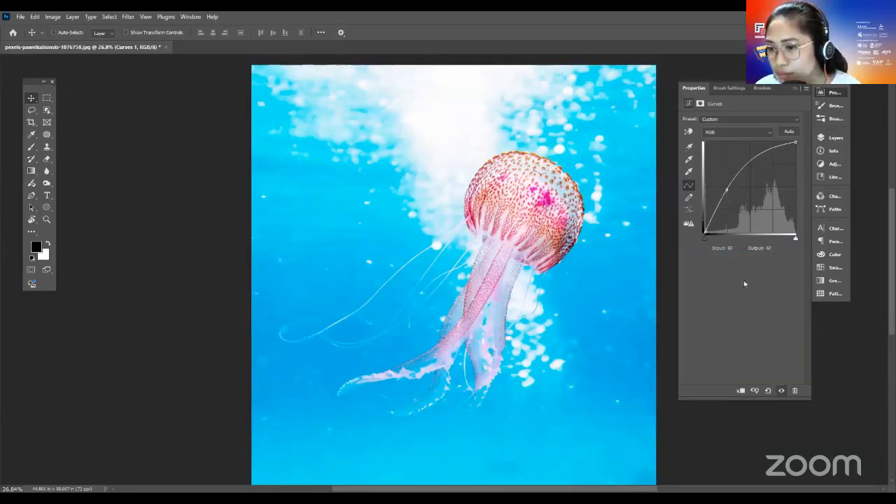
pyautogui.click(768, 389)
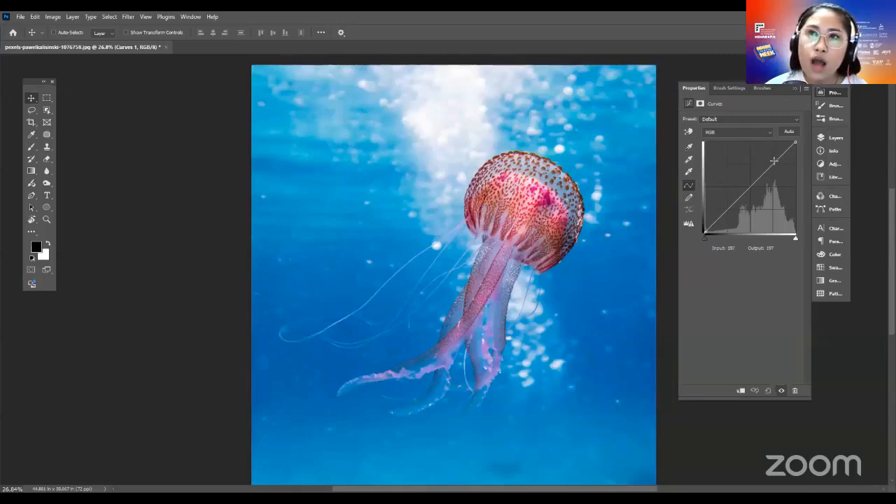
# With the on-image adjustment tool, brighten the tones of the upper-left water and darken the lower water to output 41 on the RGB curve
pyautogui.click(689, 133)
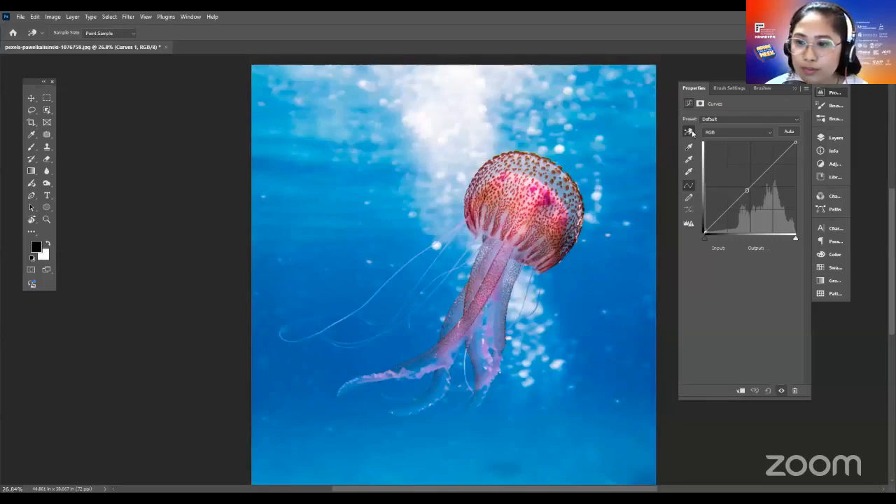
pyautogui.press('v')
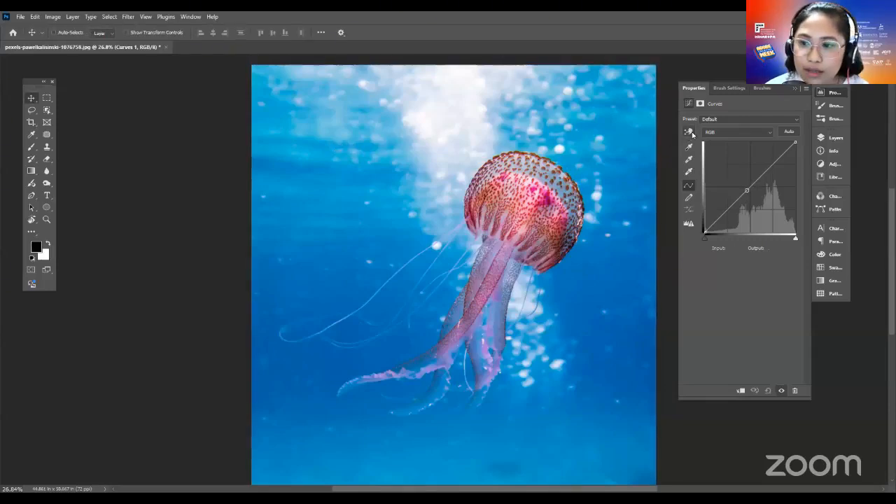
pyautogui.press('i')
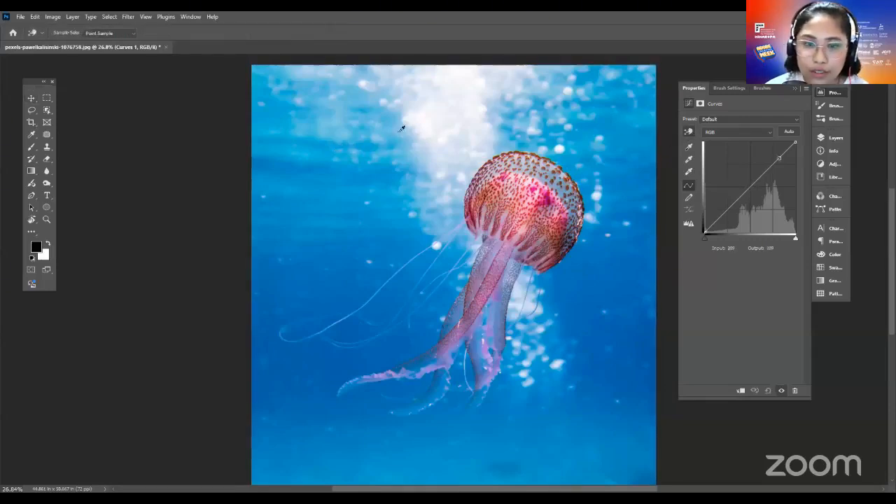
pyautogui.click(322, 131)
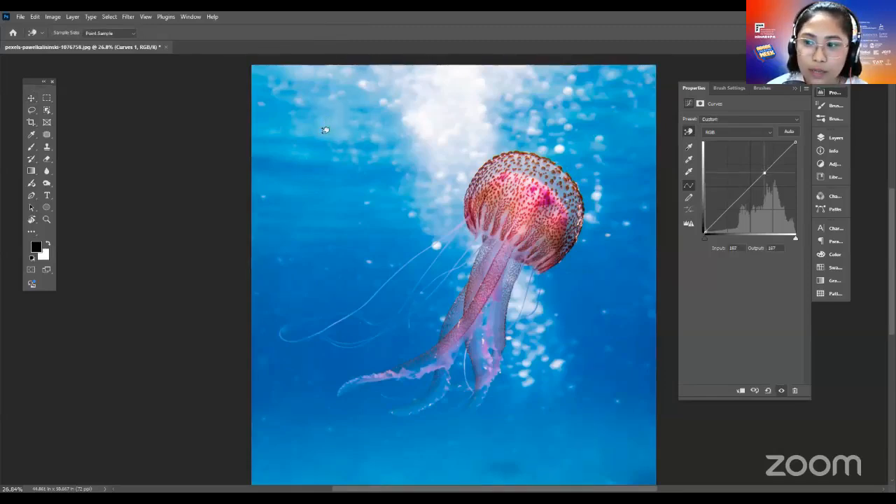
pyautogui.moveTo(325, 130); pyautogui.dragTo(326, 114)
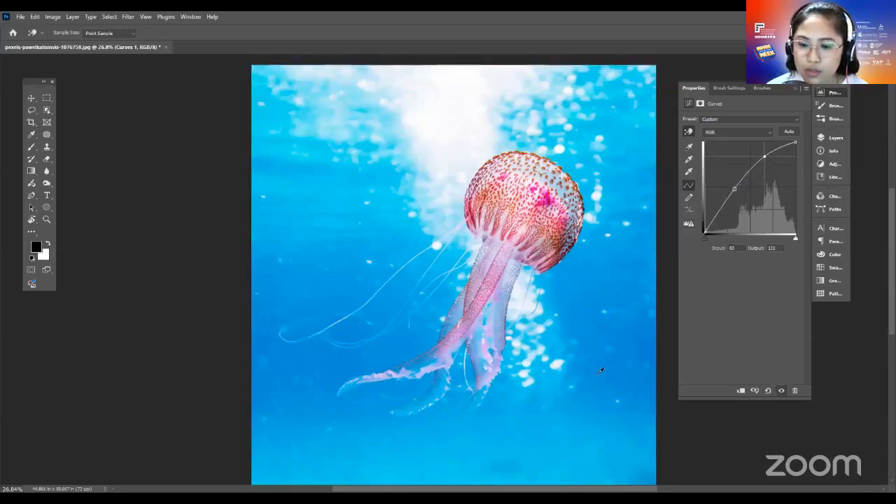
pyautogui.moveTo(555, 405); pyautogui.dragTo(556, 452)
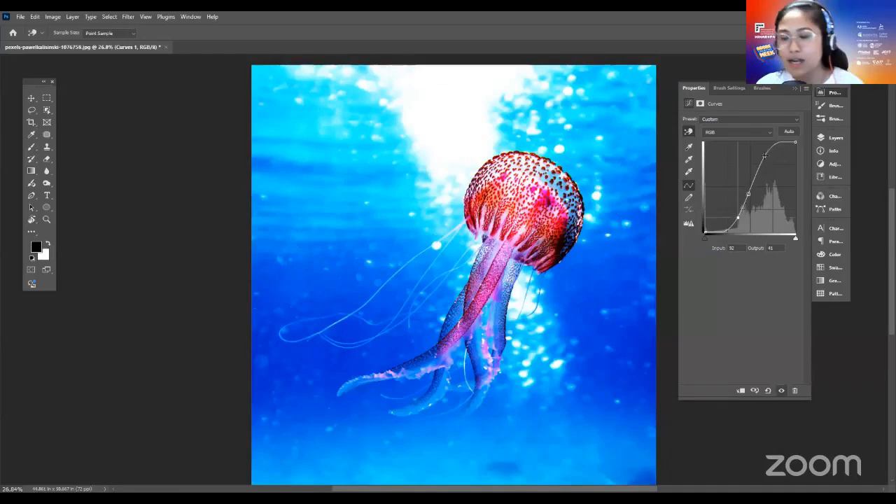
# On the Red channel, raise the tones sampled from the jellyfish's pink bell and lower those sampled from its tentacles to output 178
pyautogui.click(741, 133)
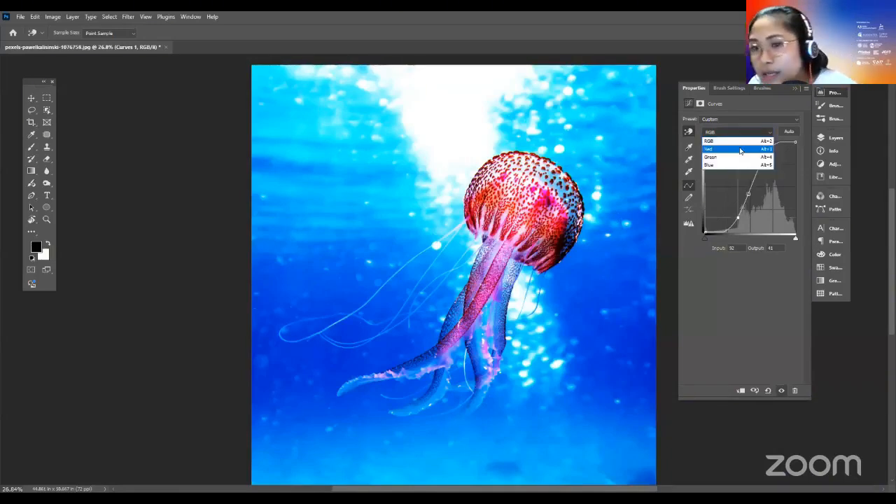
pyautogui.click(740, 150)
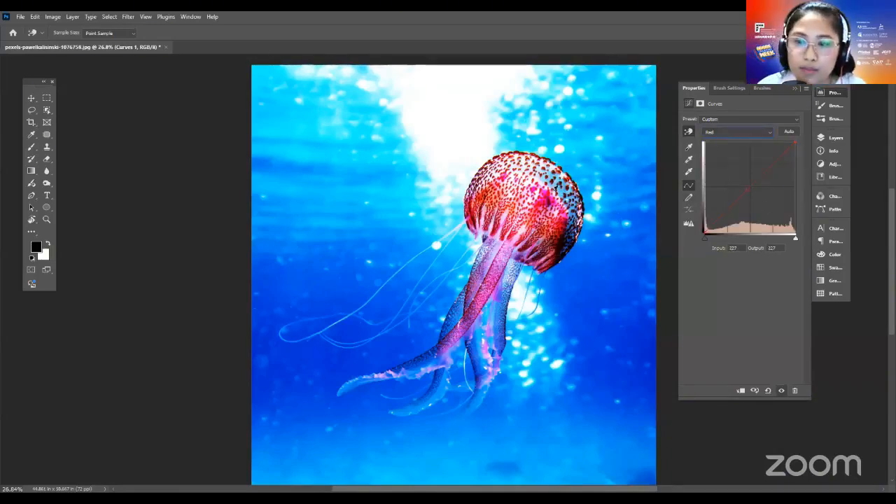
pyautogui.click(689, 133)
pyautogui.click(687, 132)
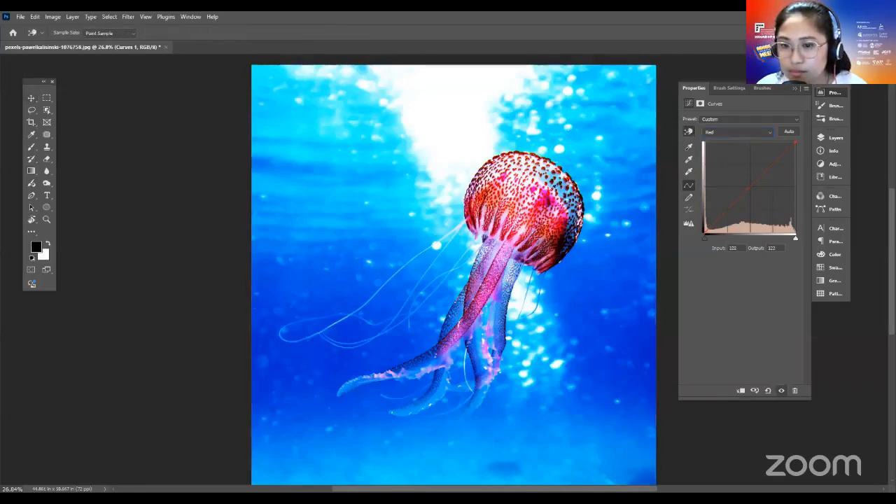
pyautogui.click(549, 191)
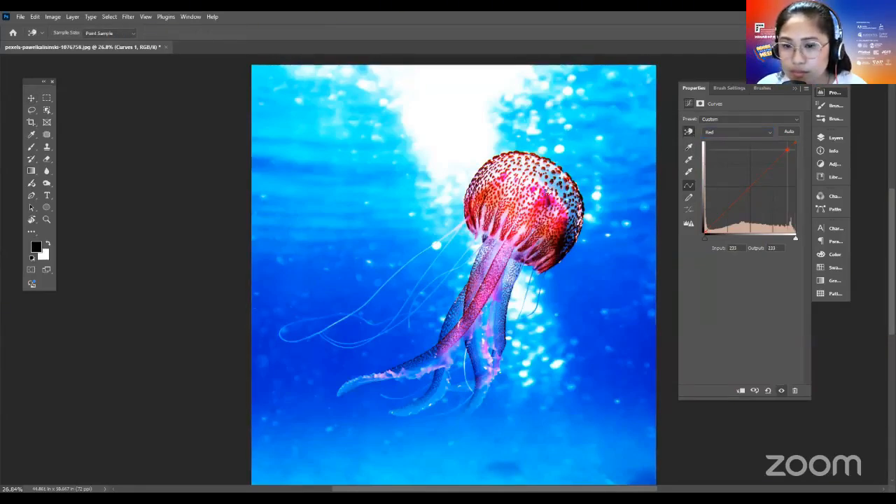
pyautogui.moveTo(548, 191); pyautogui.dragTo(549, 163)
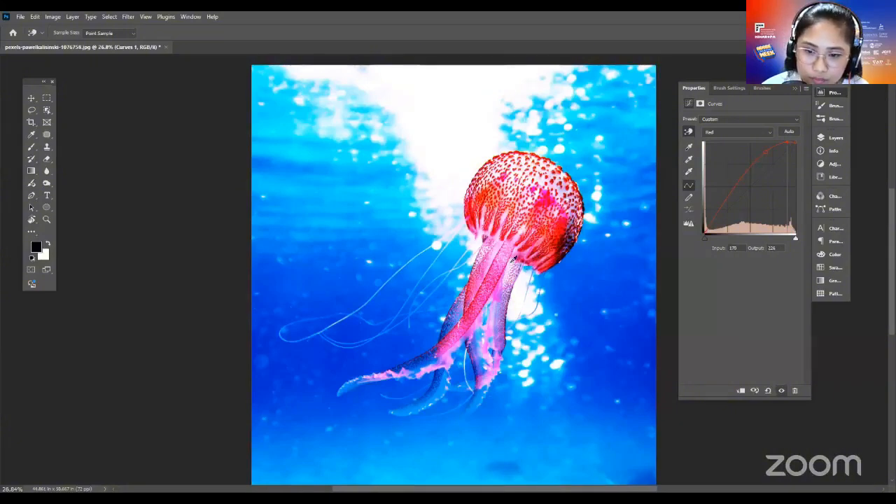
pyautogui.moveTo(513, 259); pyautogui.dragTo(505, 287)
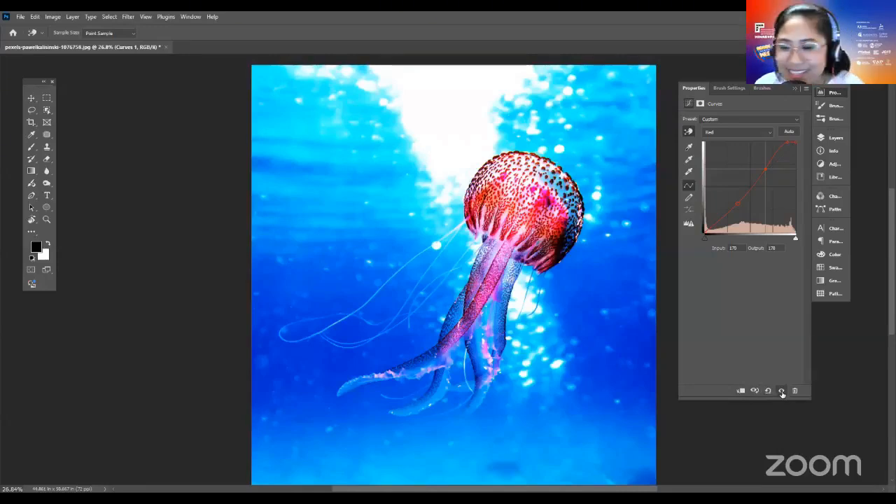
# Leave on-image adjustment, reopen the Curves 1 settings, and compare the photo with and without the adjustment
pyautogui.click(830, 137)
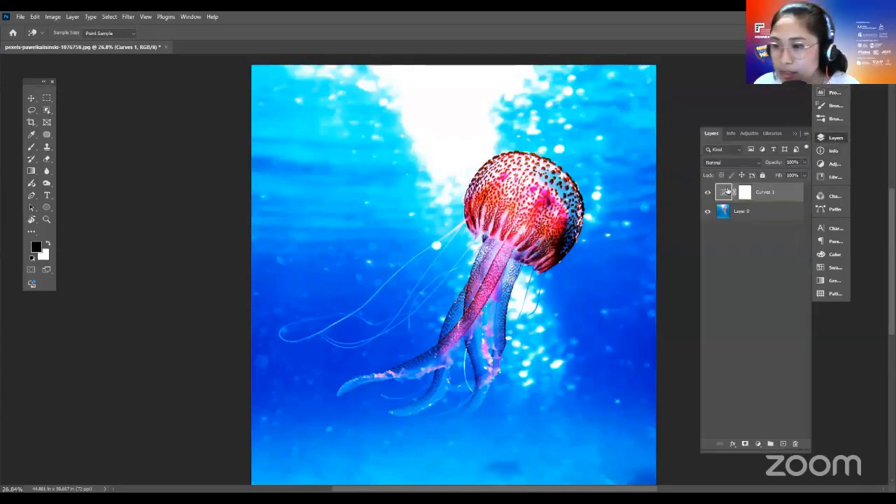
pyautogui.press('v')
pyautogui.click(723, 192)
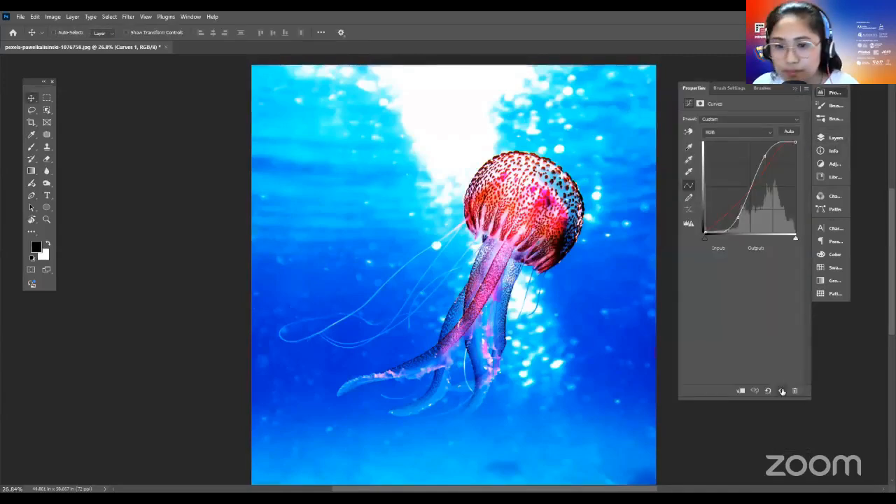
pyautogui.click(783, 389)
pyautogui.click(782, 390)
pyautogui.click(783, 390)
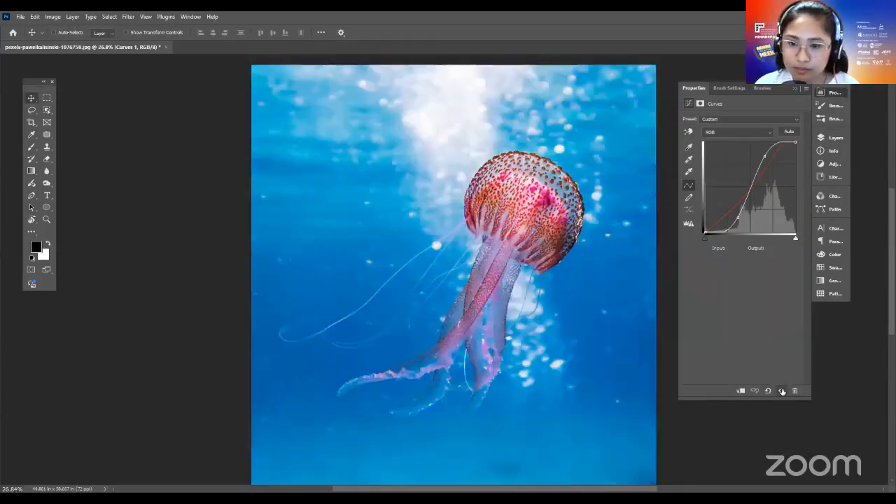
pyautogui.click(782, 390)
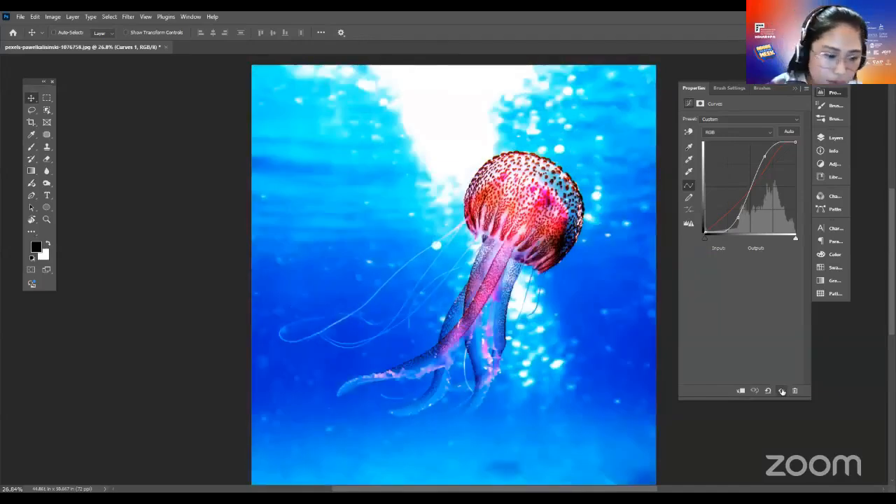
# Reopen the Curves 1 settings from its adjustment layer to review the editable curve
pyautogui.click(829, 137)
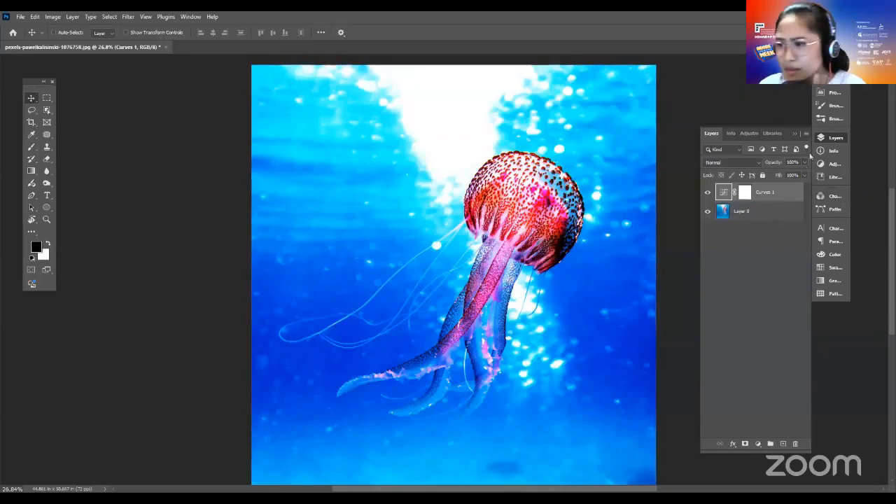
pyautogui.doubleClick(724, 191)
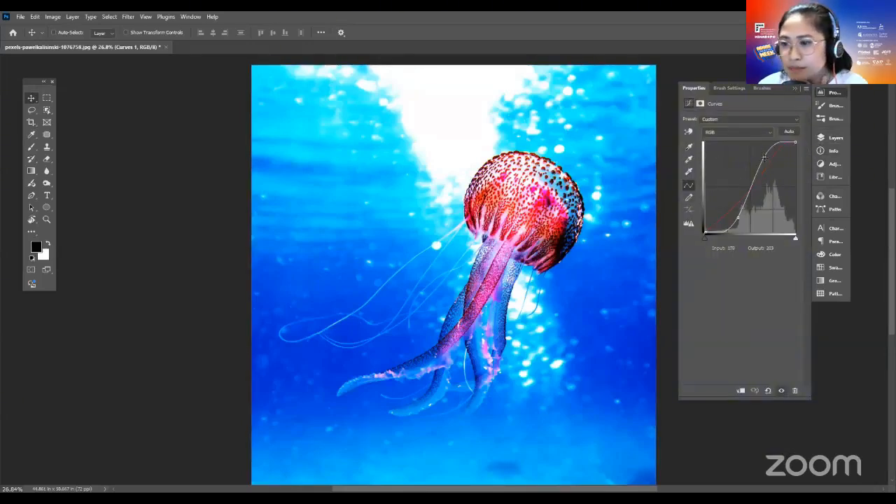
pyautogui.click(834, 140)
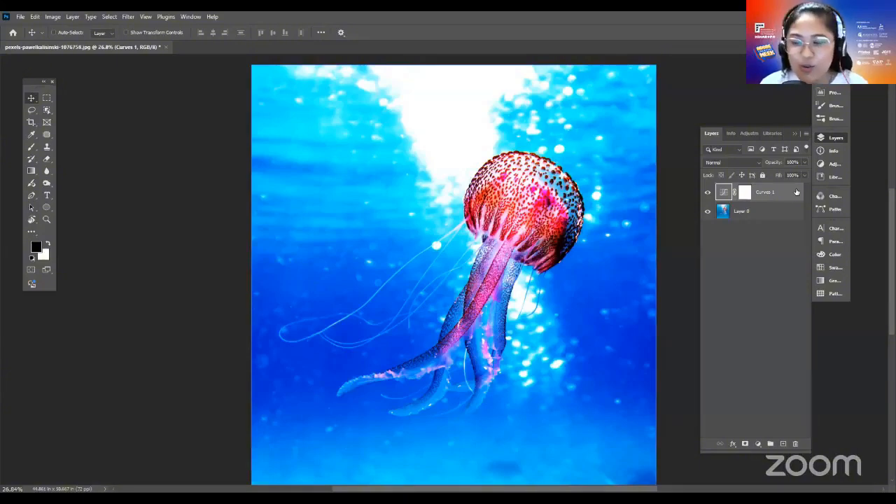
pyautogui.doubleClick(724, 198)
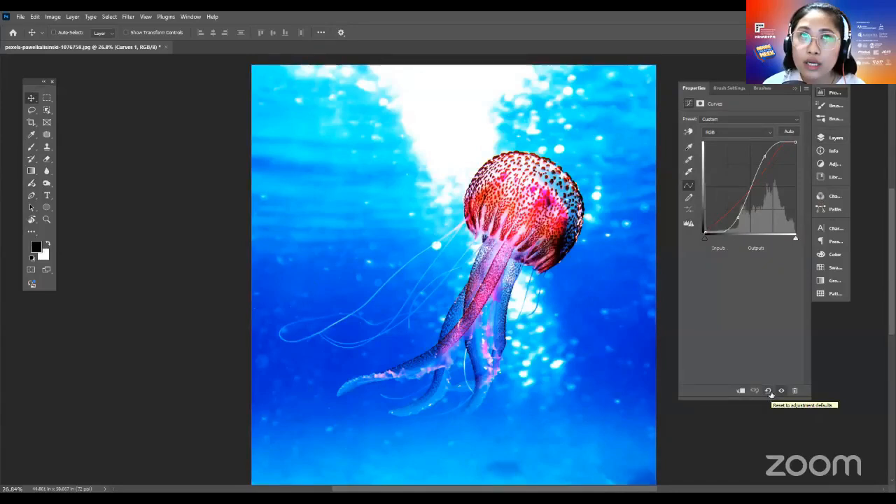
# Select Layer 0 and toggle the Curves 1 layer's visibility to check the original photo underneath
pyautogui.click(835, 138)
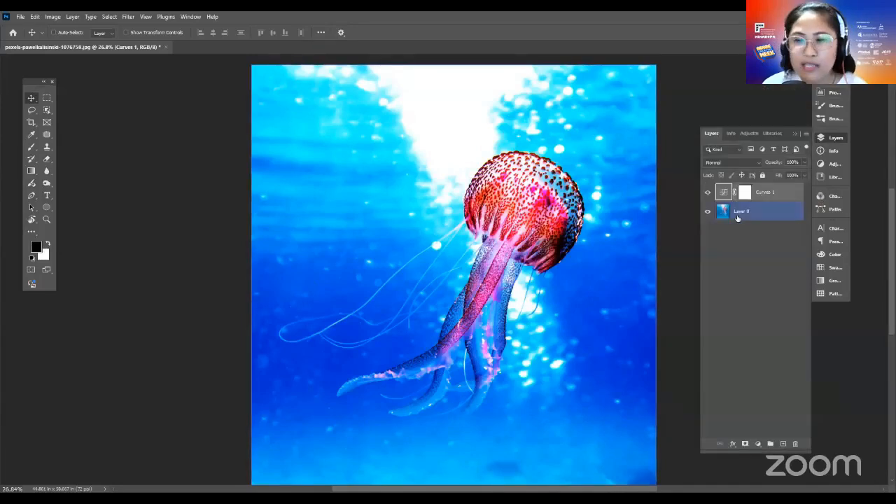
pyautogui.click(737, 217)
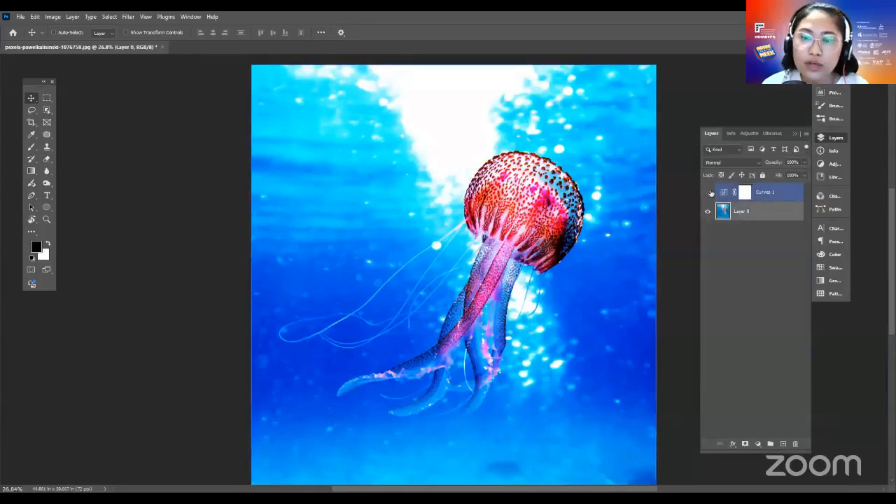
pyautogui.click(708, 191)
pyautogui.click(708, 192)
# Select the Curves 1 layer mask and reduce the adjustment layer's opacity to 60%
pyautogui.click(744, 192)
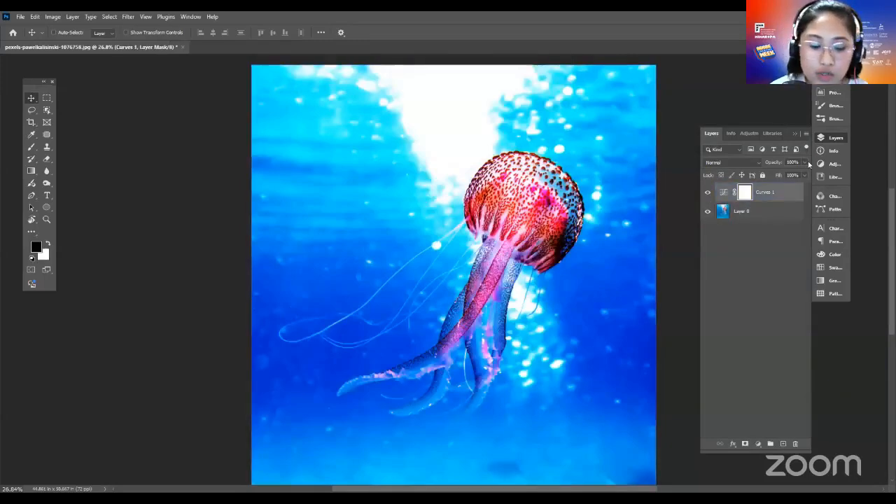
pyautogui.hotkey('ctrl', 'a')
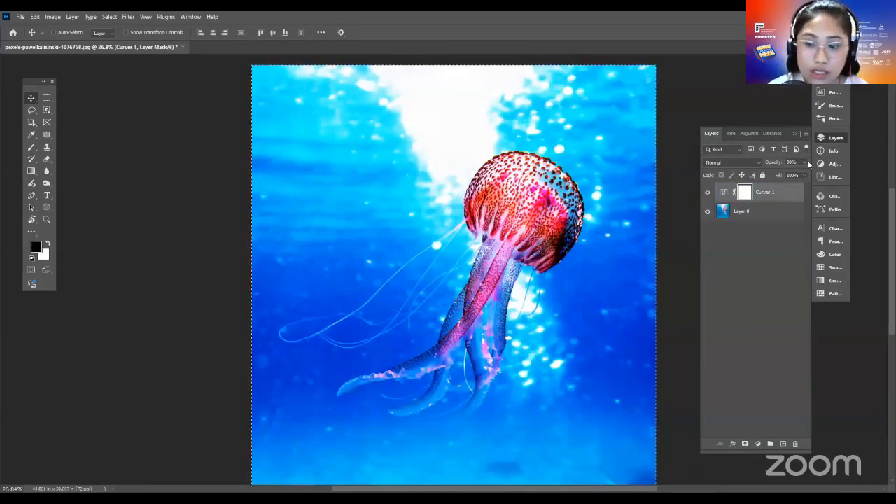
pyautogui.press('9')
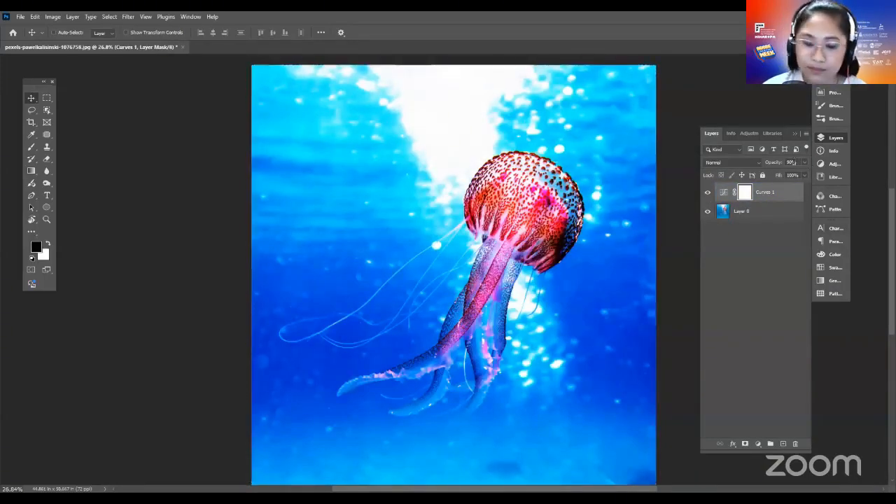
pyautogui.click(794, 162)
pyautogui.write('60')
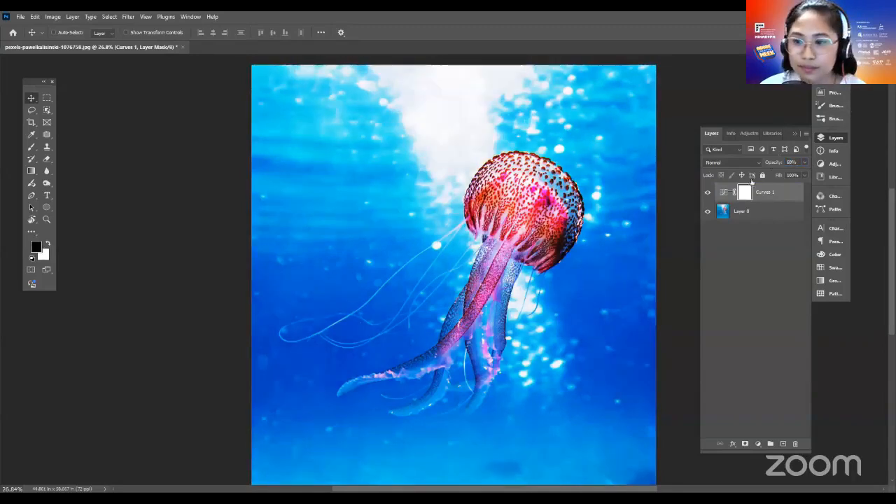
# Compare the photo with and without the Curves 1 layer at 60% opacity, leaving the layer hidden
pyautogui.click(707, 191)
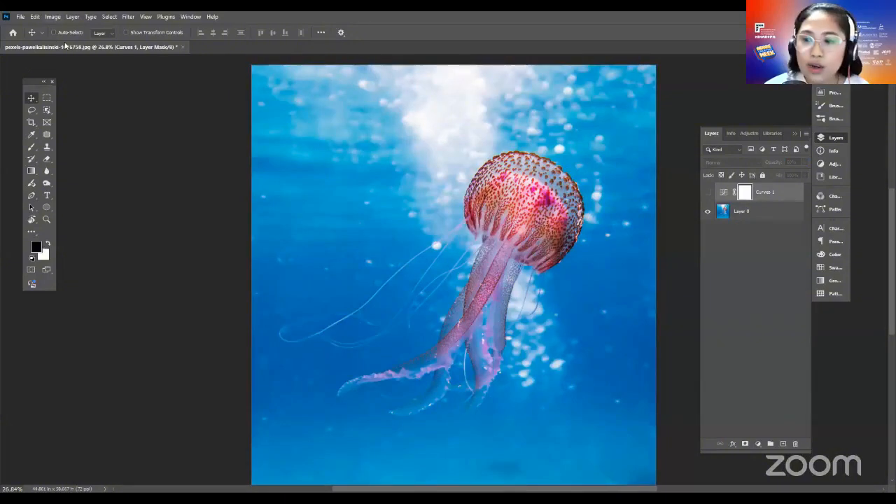
pyautogui.click(52, 16)
pyautogui.click(707, 192)
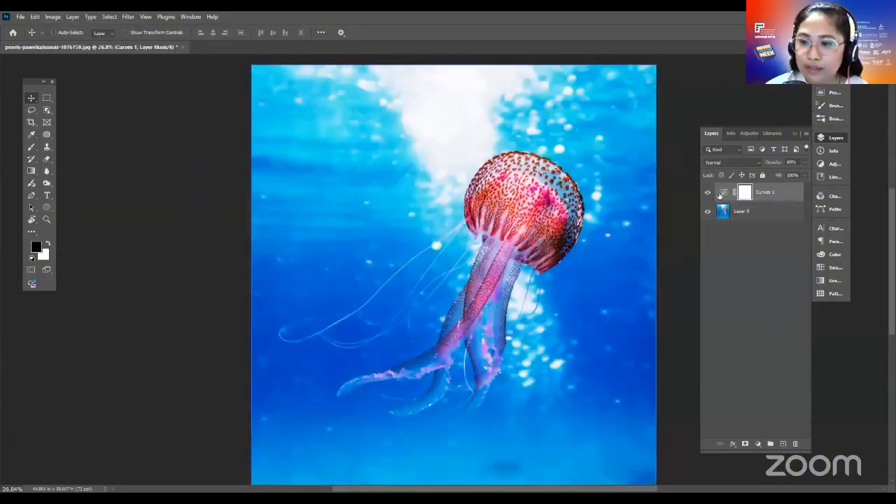
pyautogui.click(707, 192)
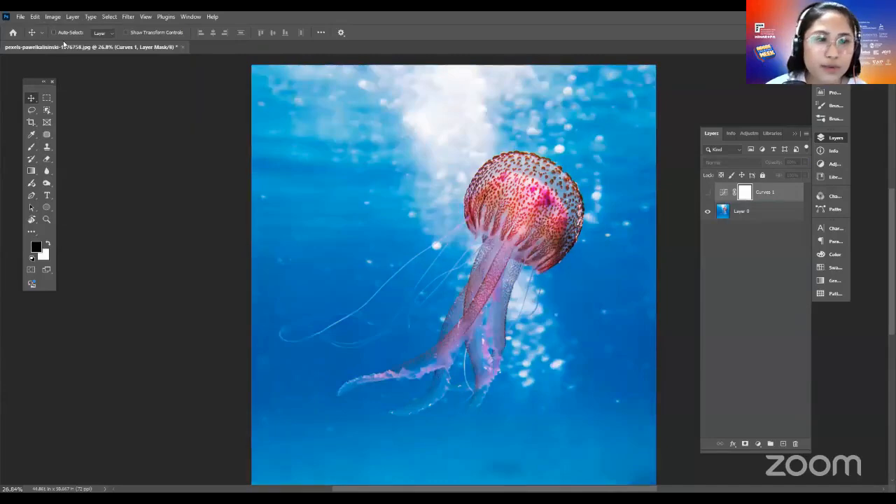
pyautogui.click(53, 16)
pyautogui.moveTo(67, 42)
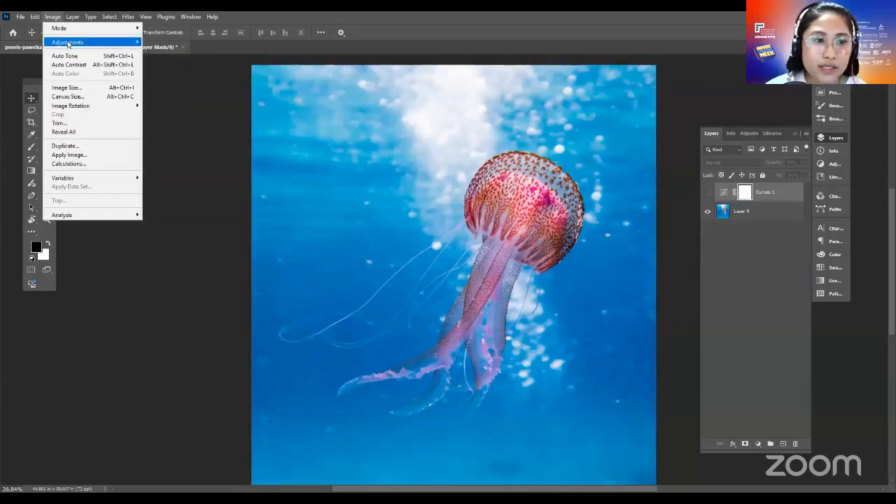
pyautogui.hotkey('ctrl', 'm')
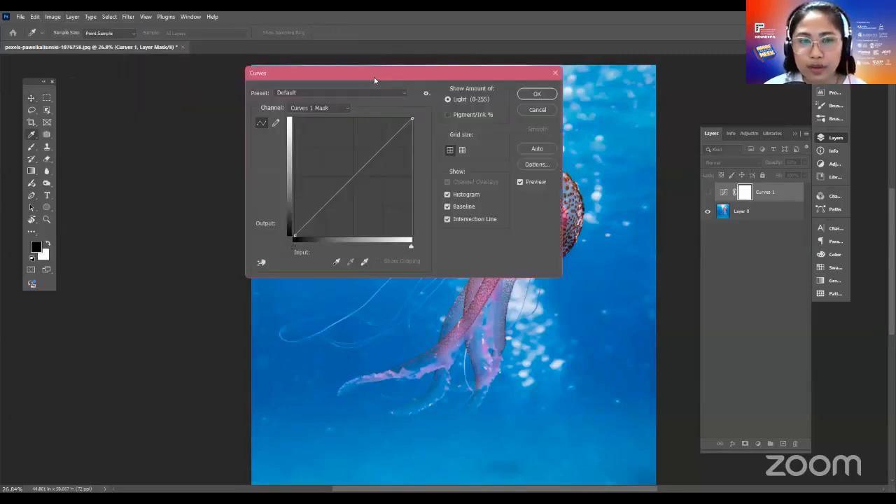
pyautogui.moveTo(374, 77); pyautogui.dragTo(641, 152)
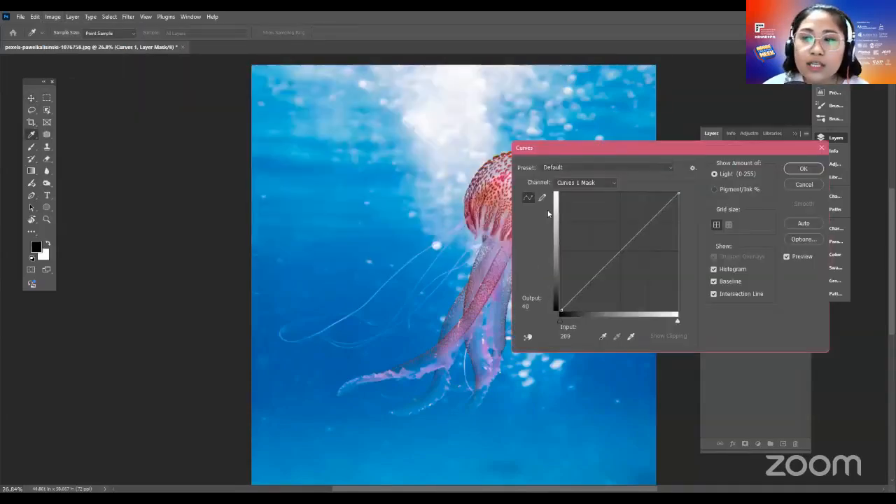
pyautogui.moveTo(699, 151); pyautogui.dragTo(493, 141)
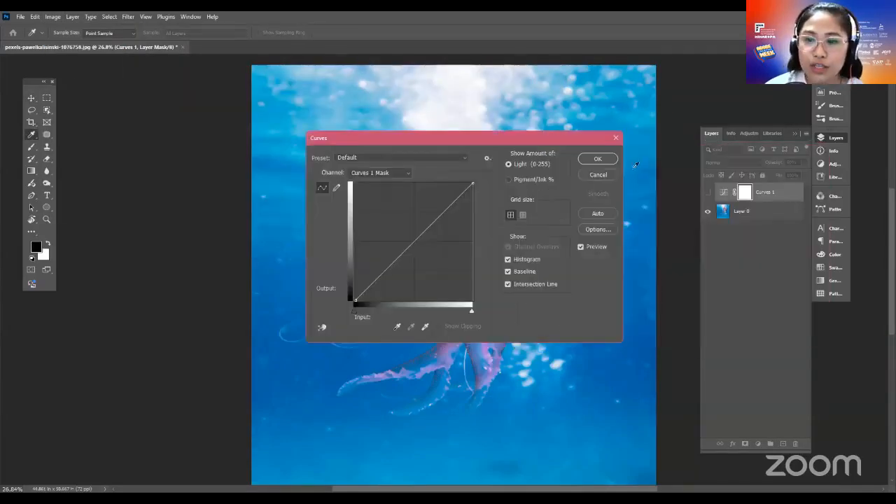
pyautogui.click(775, 190)
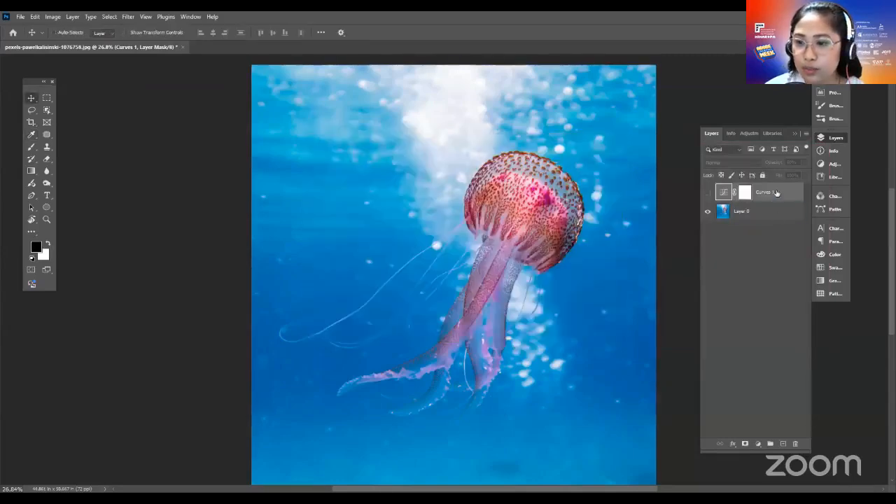
# Move the Curves 1 layer below Layer 0 and open a direct Curves adjustment on Layer 0, closing it without changes
pyautogui.moveTo(765, 205); pyautogui.dragTo(700, 185)
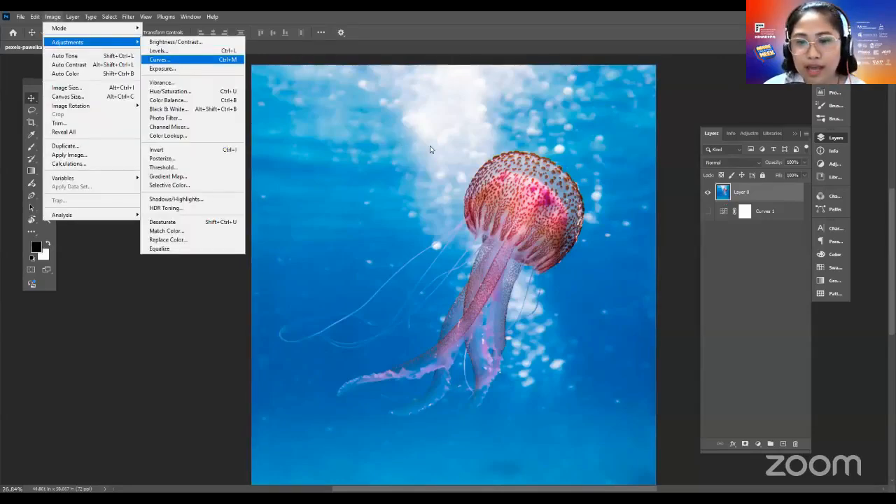
pyautogui.press('Return')
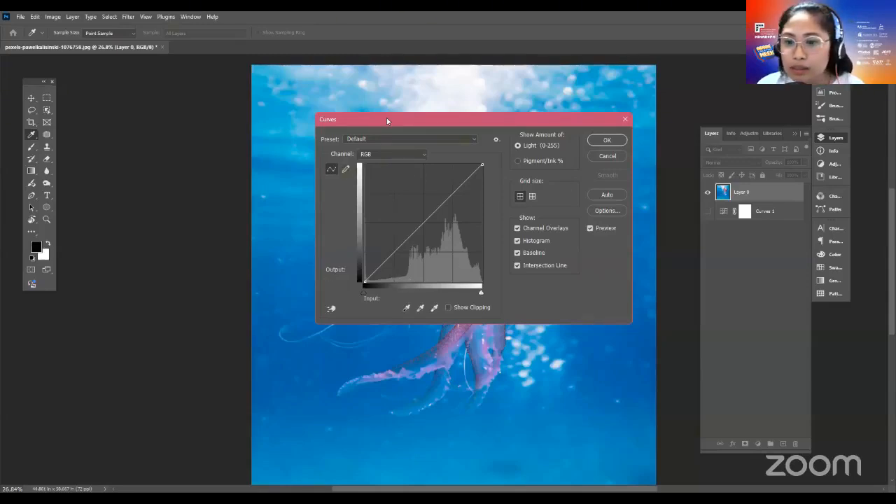
pyautogui.moveTo(387, 117); pyautogui.dragTo(364, 108)
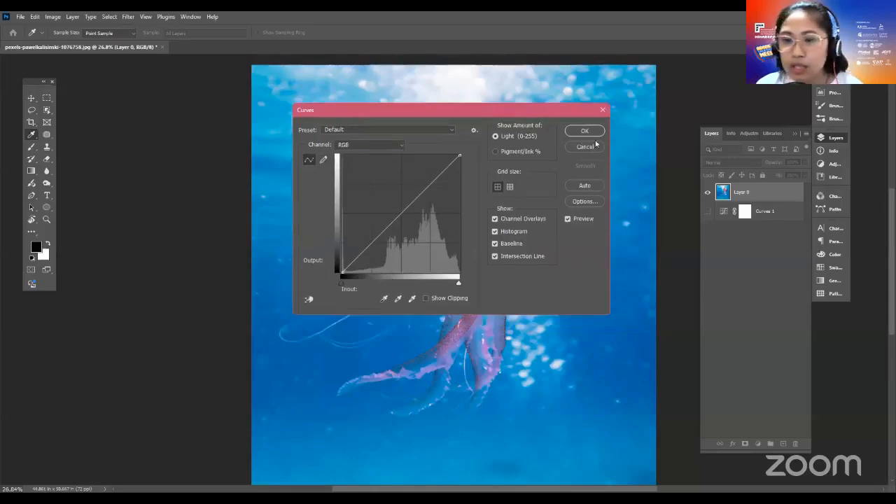
pyautogui.press('Escape')
# Move the visible Curves 1 layer back above Layer 0 and reopen its settings to review the editable curve
pyautogui.doubleClick(722, 213)
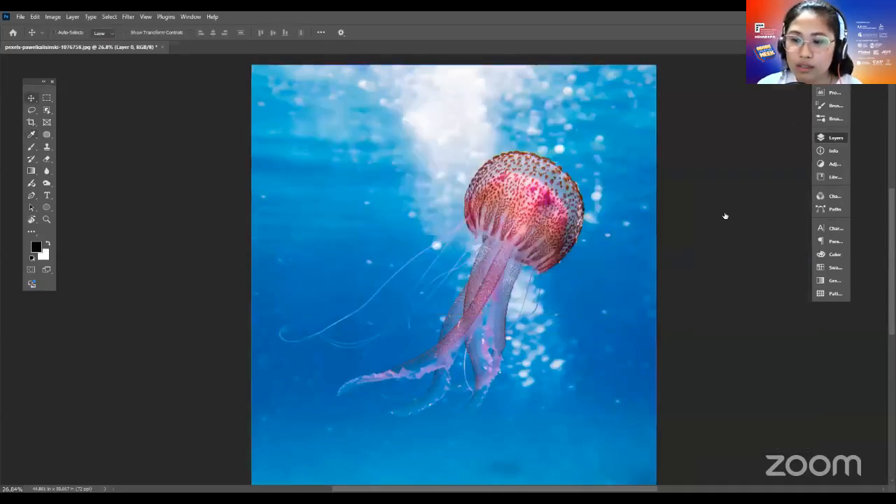
pyautogui.click(831, 138)
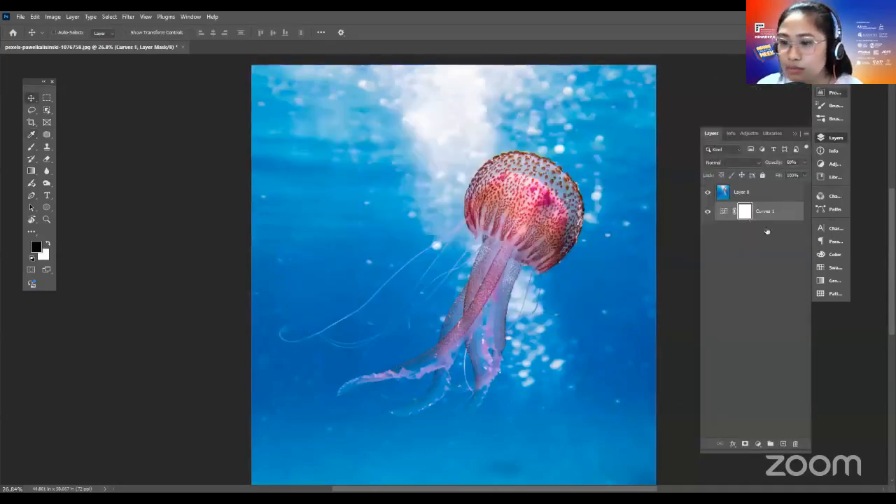
pyautogui.hotkey('ctrl', ']')
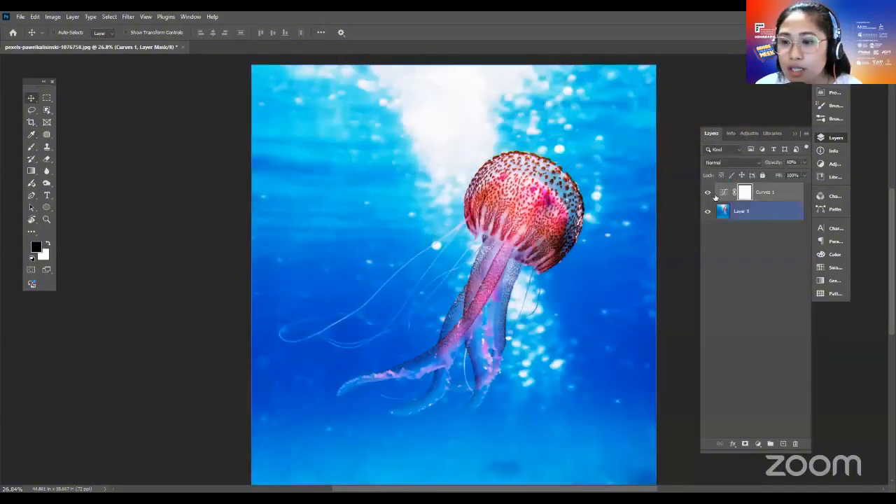
pyautogui.doubleClick(724, 195)
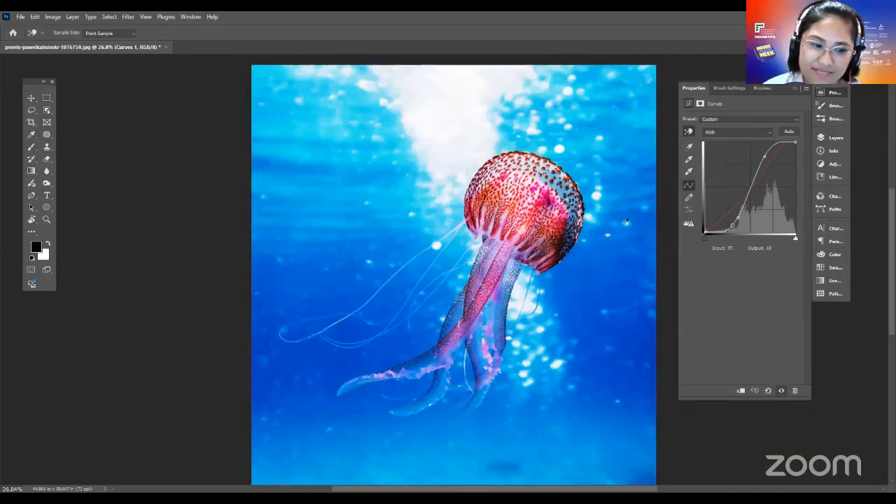
pyautogui.click(834, 138)
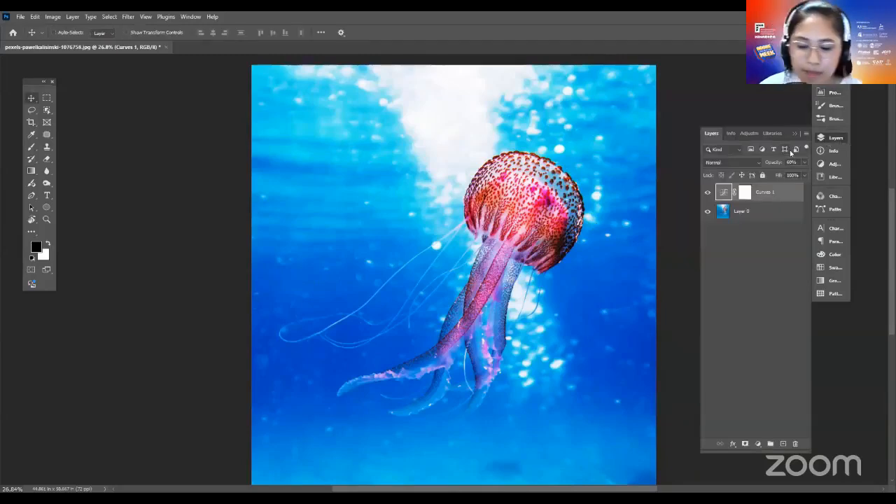
# Move the Curves 1 layer below Layer 0 and try a direct Curves adjustment on its mask
pyautogui.hotkey('ctrl', '[')
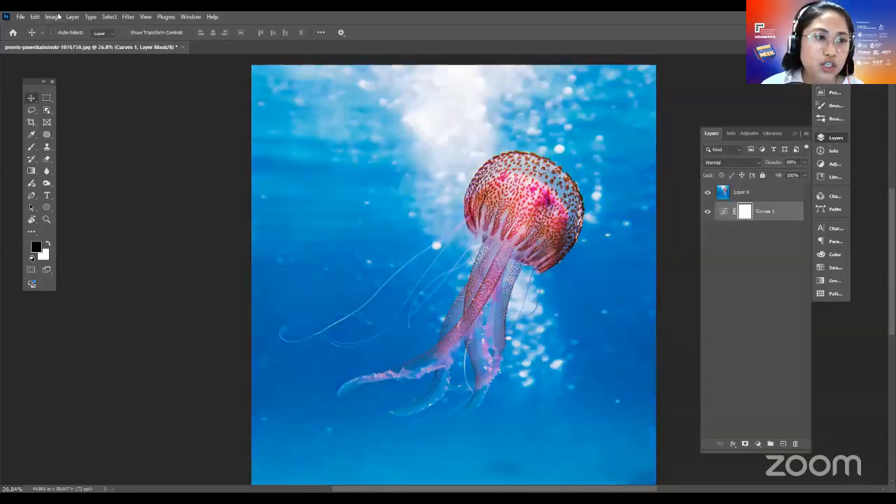
pyautogui.click(53, 16)
pyautogui.moveTo(74, 42)
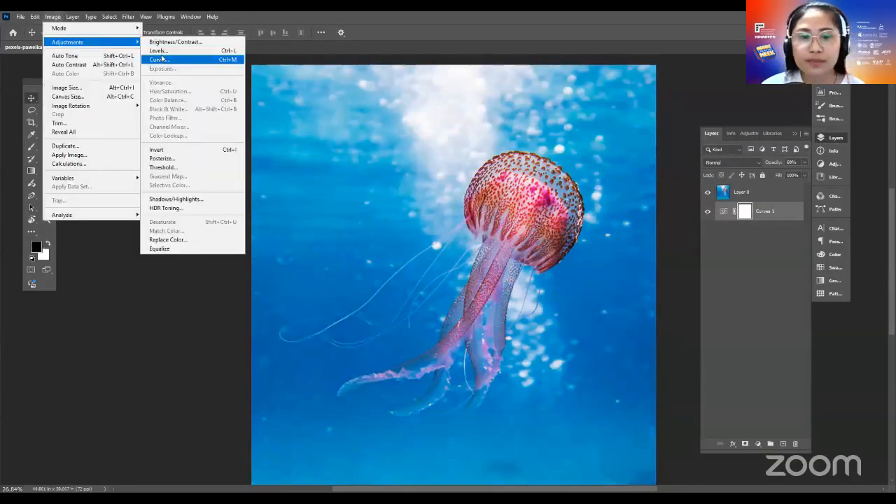
pyautogui.click(163, 59)
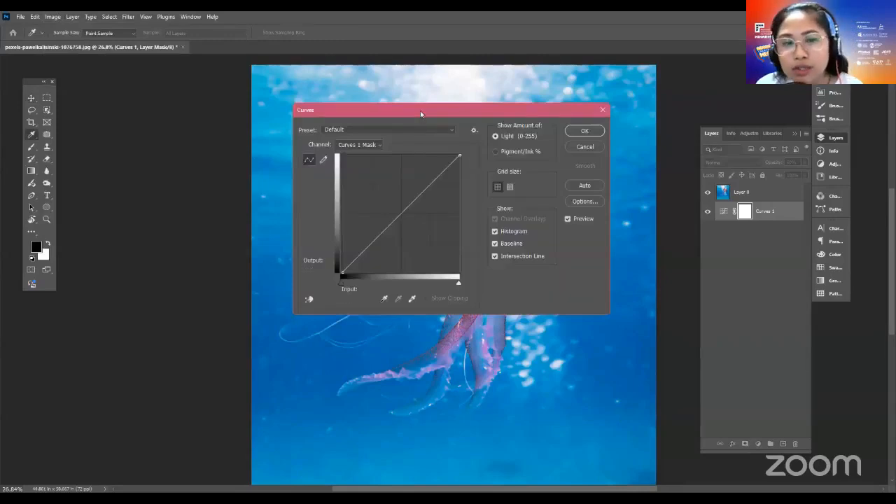
pyautogui.press('Escape')
# Start a direct Curves adjustment on Layer 0 and raise the RGB highlights with a point at input 196, output 225
pyautogui.click(754, 196)
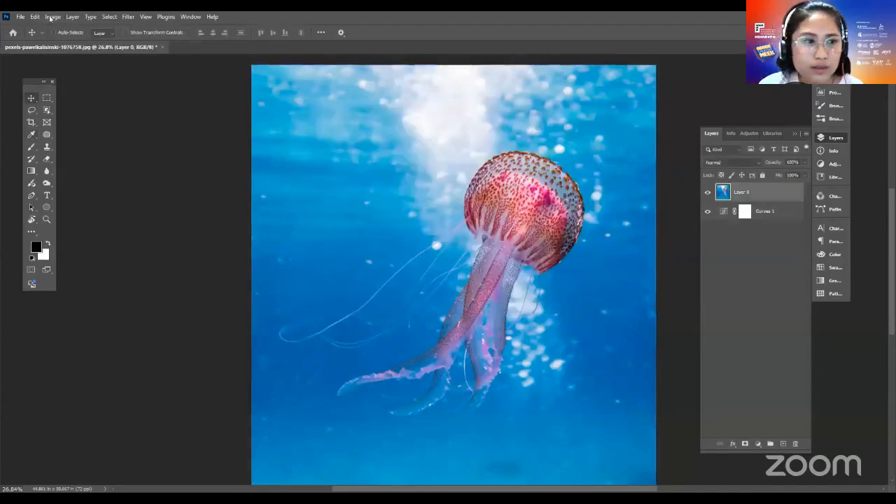
pyautogui.click(52, 17)
pyautogui.moveTo(68, 42)
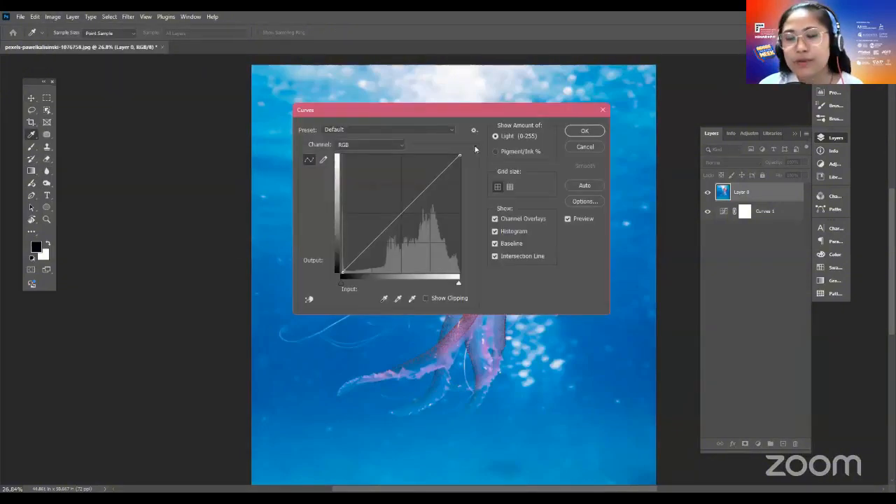
pyautogui.moveTo(449, 112); pyautogui.dragTo(537, 104)
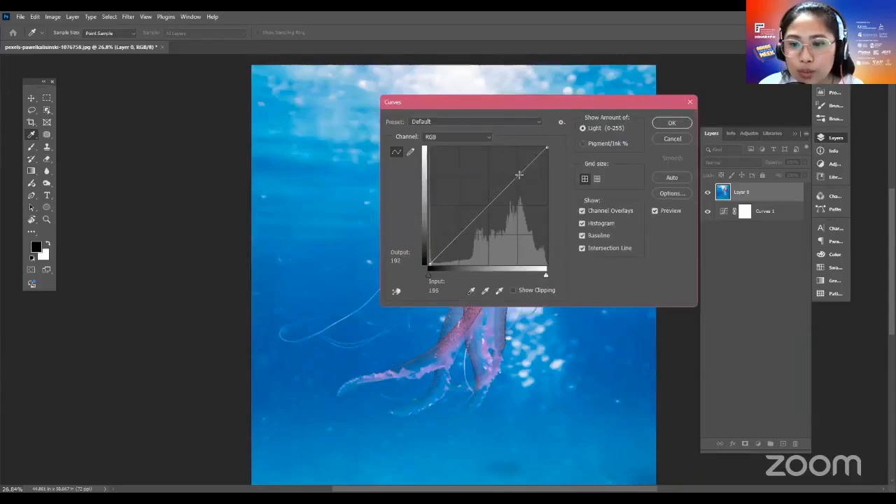
pyautogui.moveTo(520, 172); pyautogui.dragTo(519, 162)
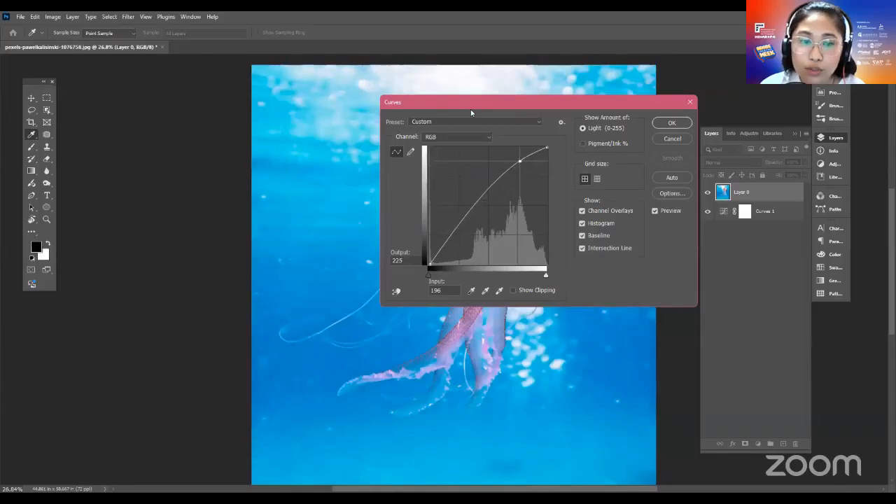
pyautogui.moveTo(469, 102); pyautogui.dragTo(712, 93)
# Lower the shadows with a point at input 112, output 51, shift the highlight point to input 191, output 225, and apply the curve
pyautogui.click(714, 203)
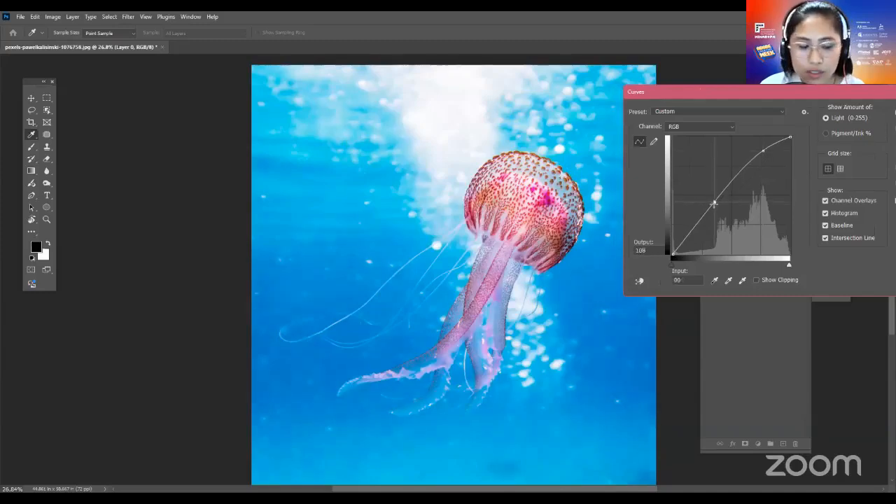
pyautogui.moveTo(713, 203); pyautogui.dragTo(723, 226)
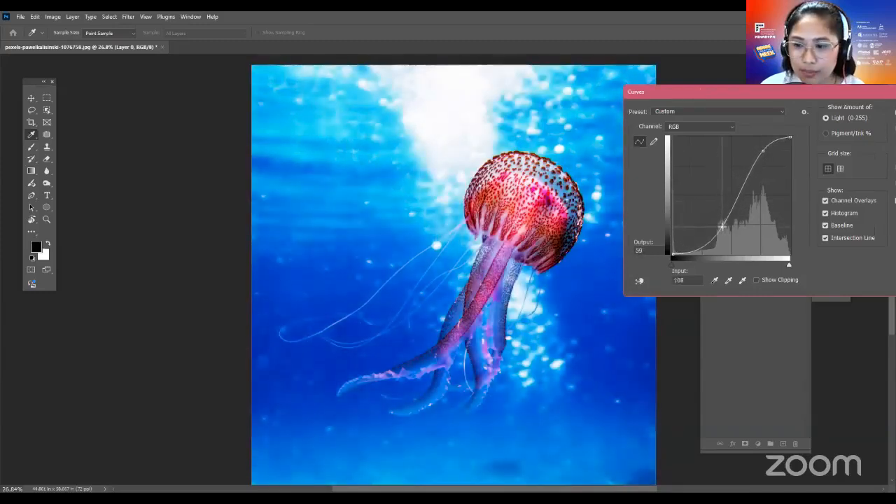
pyautogui.click(761, 149)
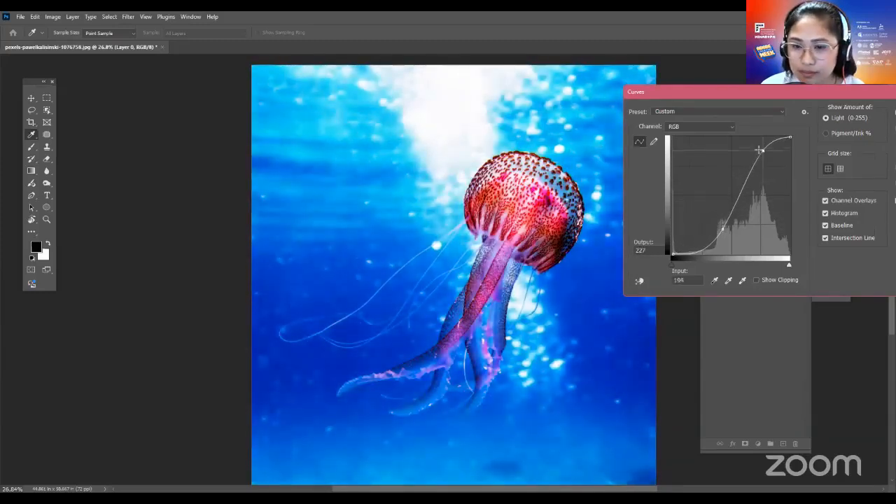
pyautogui.moveTo(759, 150); pyautogui.dragTo(760, 150)
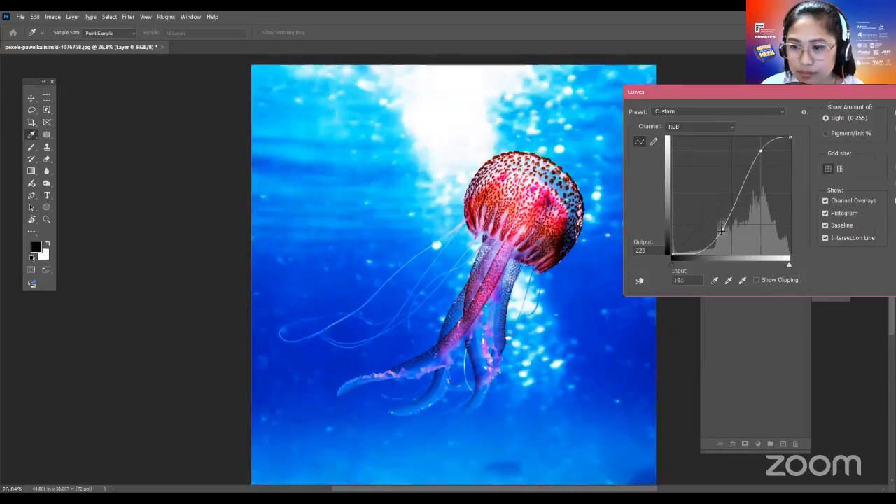
pyautogui.moveTo(721, 231); pyautogui.dragTo(724, 230)
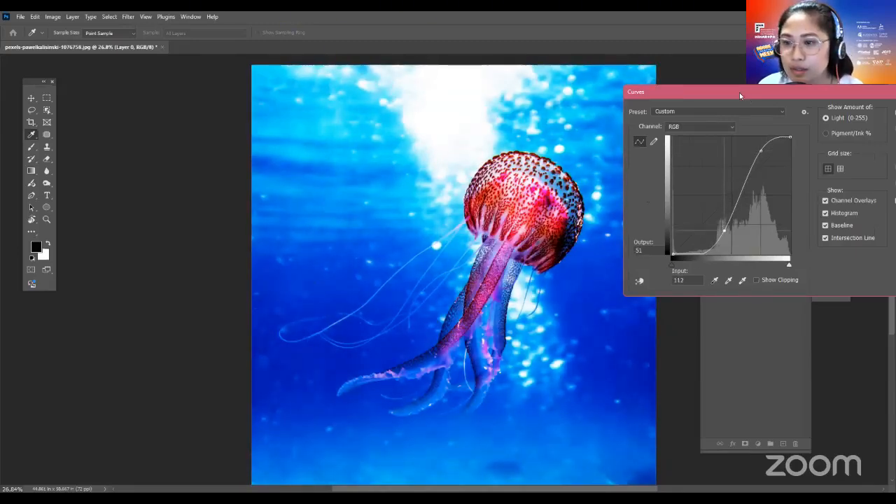
pyautogui.moveTo(739, 92); pyautogui.dragTo(618, 91)
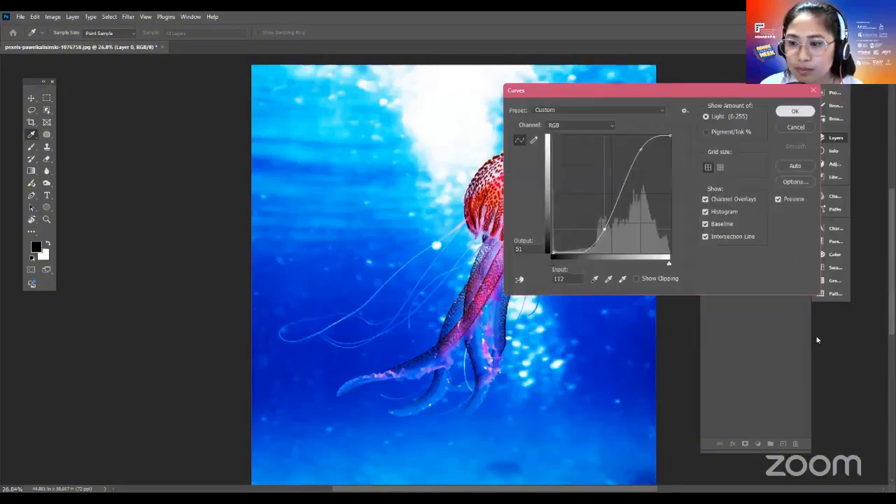
pyautogui.press('Return')
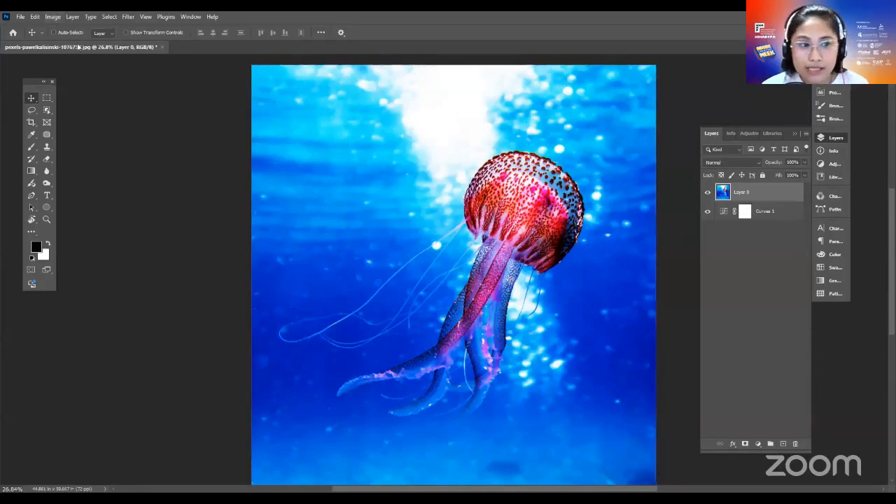
# Move the Curves 1 layer above Layer 0 to combine it with the direct Curves edit
pyautogui.click(73, 16)
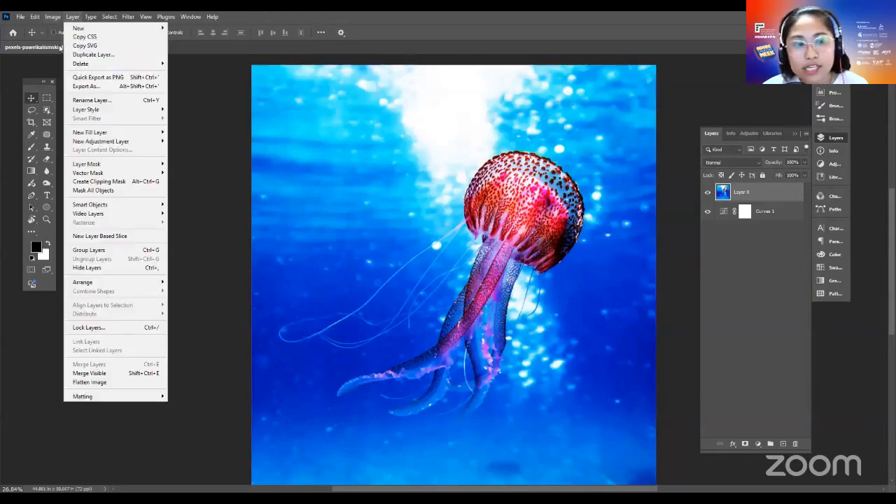
pyautogui.moveTo(53, 16)
pyautogui.moveTo(67, 42)
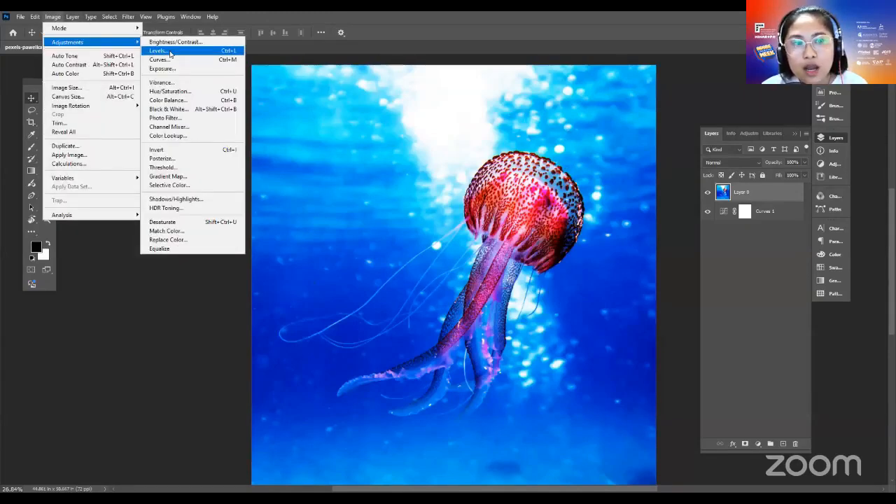
pyautogui.click(779, 216)
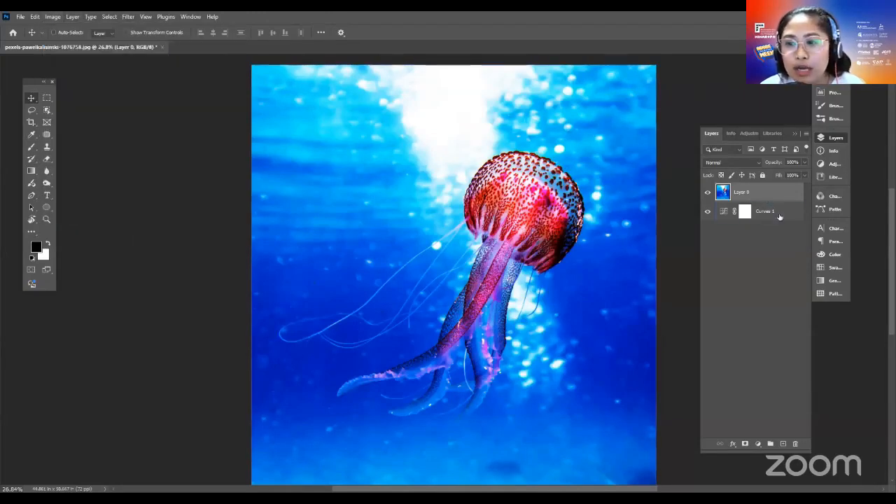
pyautogui.moveTo(779, 216); pyautogui.dragTo(780, 188)
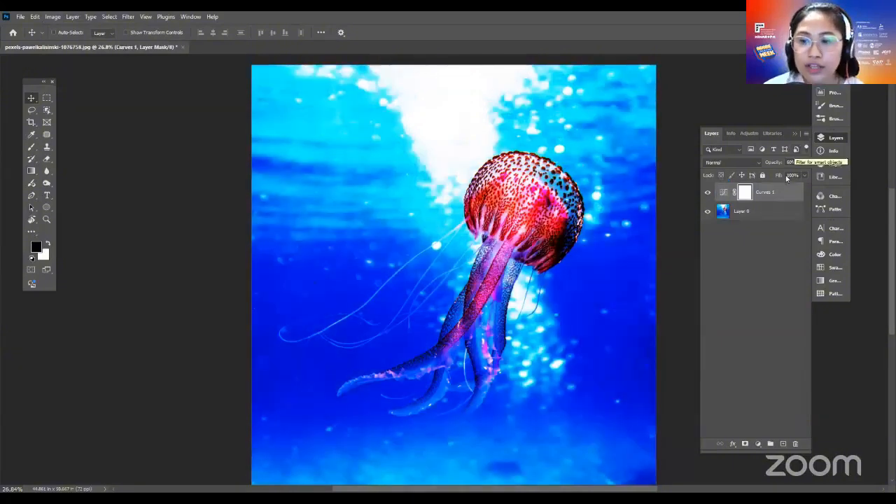
# Undo the direct Curves edit on Layer 0 and place the Curves 1 layer above it again
pyautogui.click(768, 217)
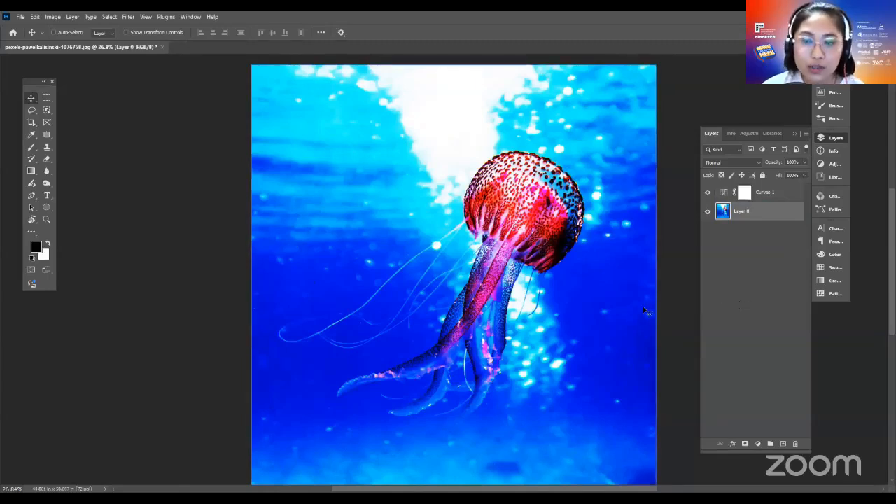
pyautogui.hotkey('ctrl', ']')
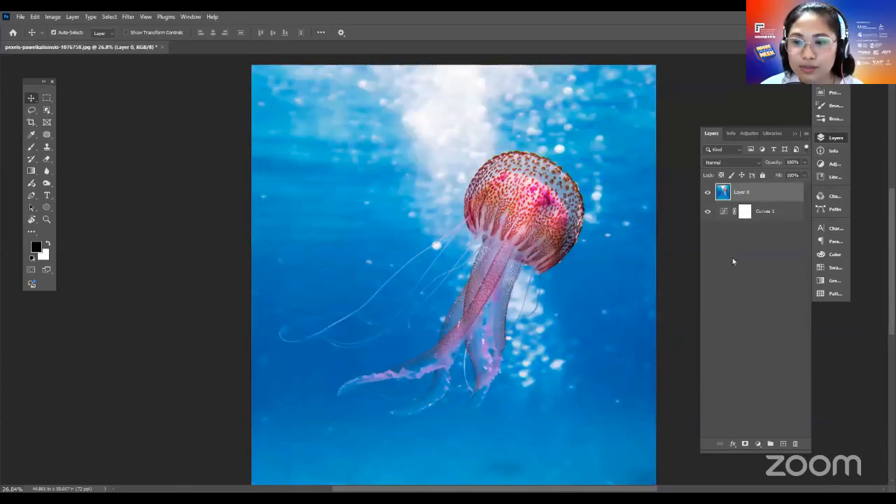
pyautogui.click(779, 211)
pyautogui.hotkey('ctrl', ']')
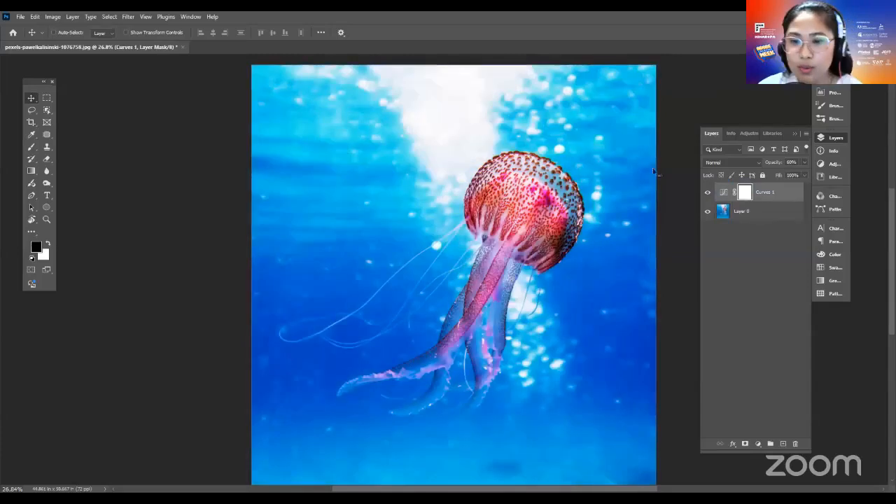
pyautogui.click(727, 212)
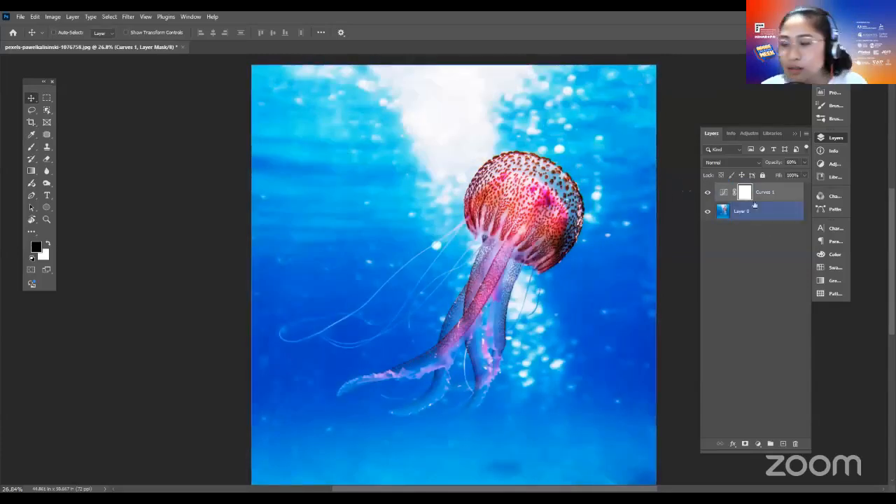
# Select Layer 0 and hide the Curves 1 adjustment layer above it
pyautogui.click(763, 199)
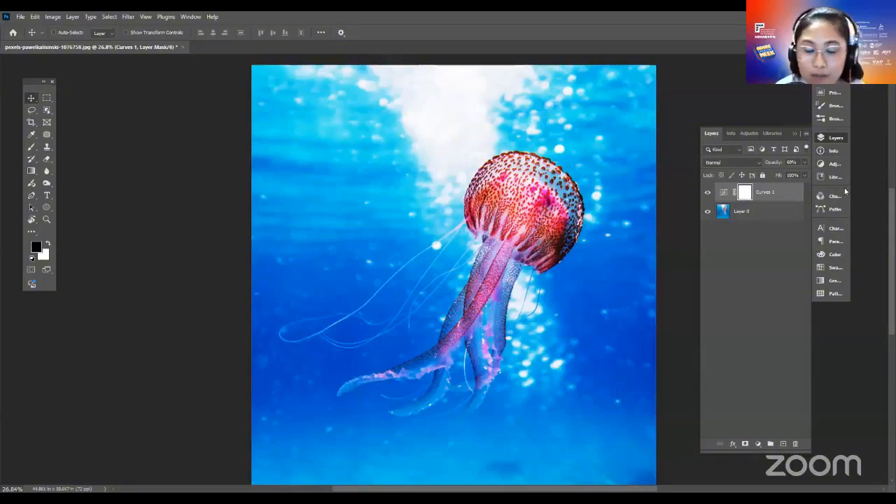
pyautogui.click(748, 213)
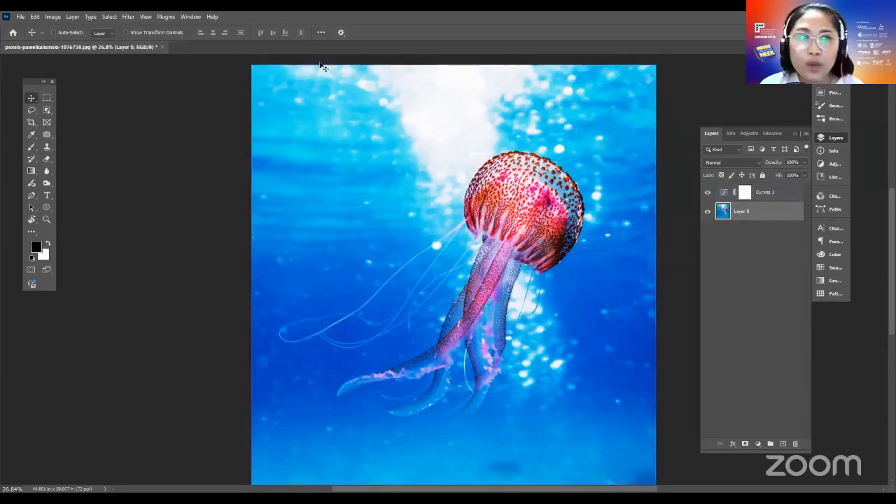
pyautogui.click(54, 17)
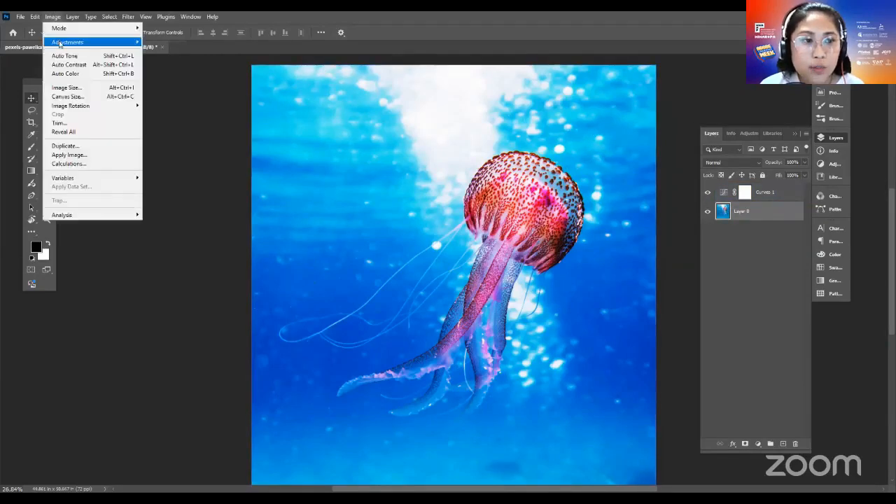
pyautogui.click(474, 105)
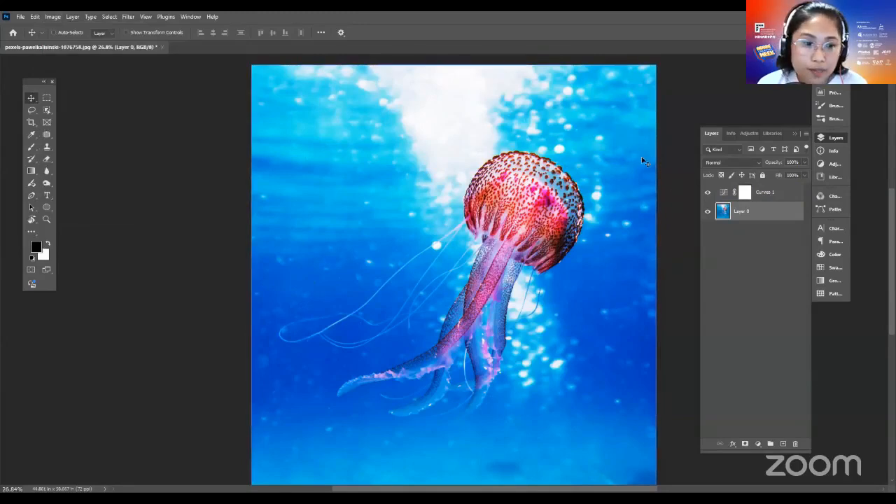
pyautogui.click(707, 192)
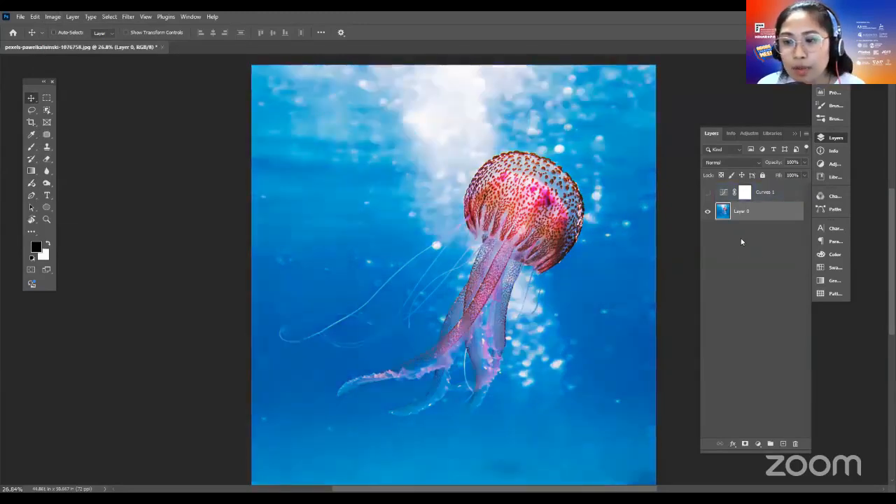
# Convert Layer 0 to a smart object
pyautogui.rightClick(767, 211)
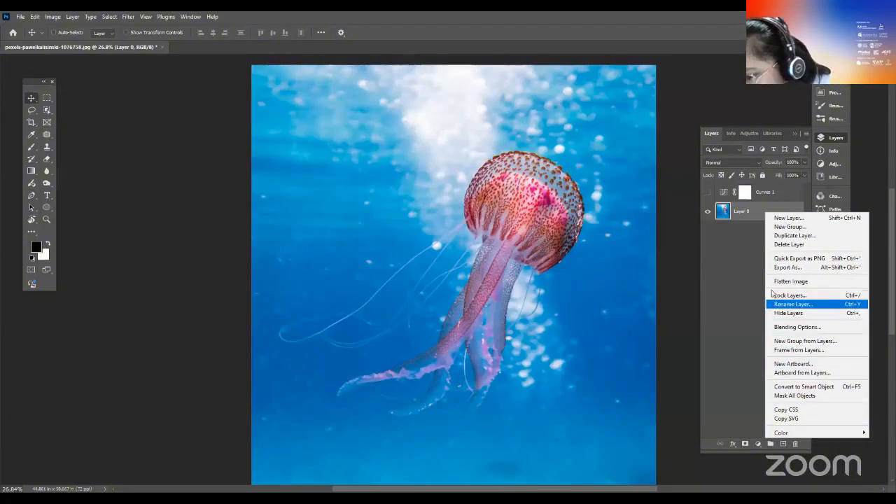
pyautogui.click(744, 271)
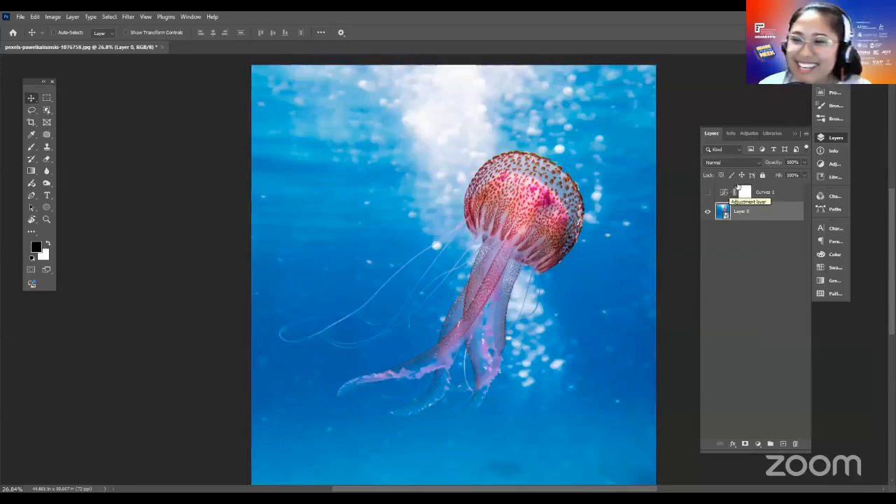
pyautogui.rightClick(771, 210)
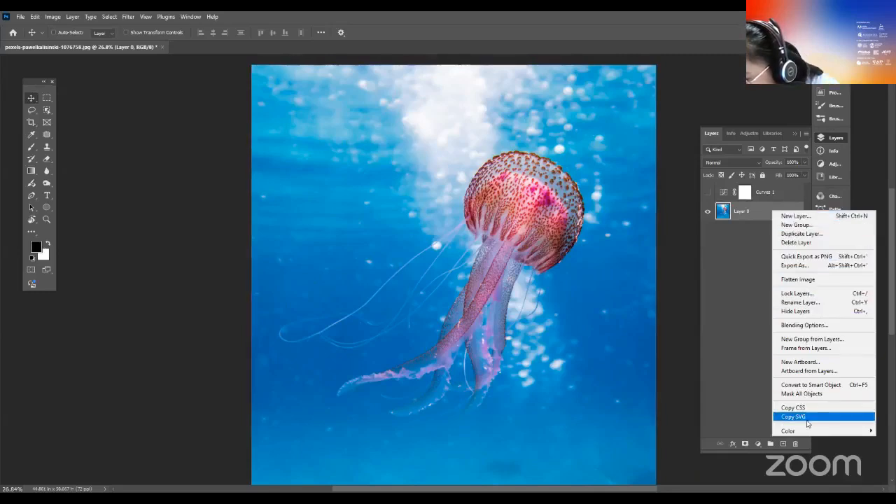
pyautogui.click(811, 385)
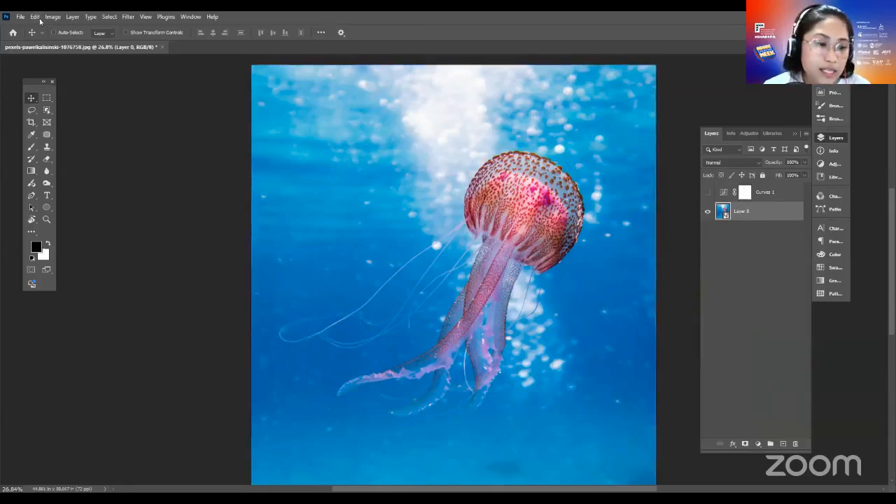
# Open the keyboard shortcuts editor and examine the shortcuts assigned to the Image and Layer commands
pyautogui.click(34, 17)
pyautogui.press('Escape')
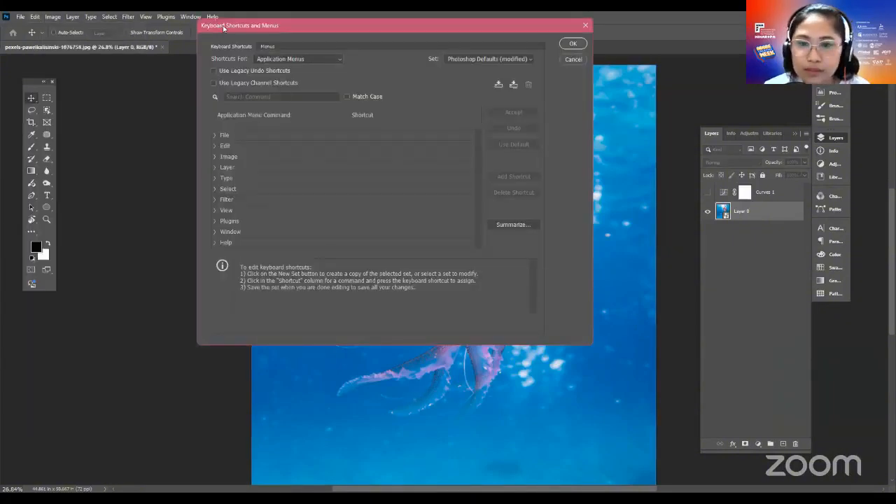
pyautogui.moveTo(223, 28); pyautogui.dragTo(353, 98)
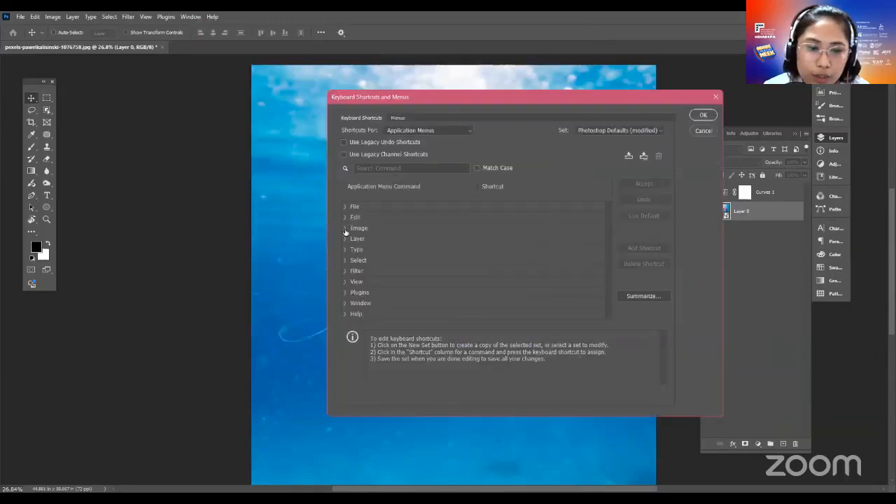
pyautogui.click(345, 228)
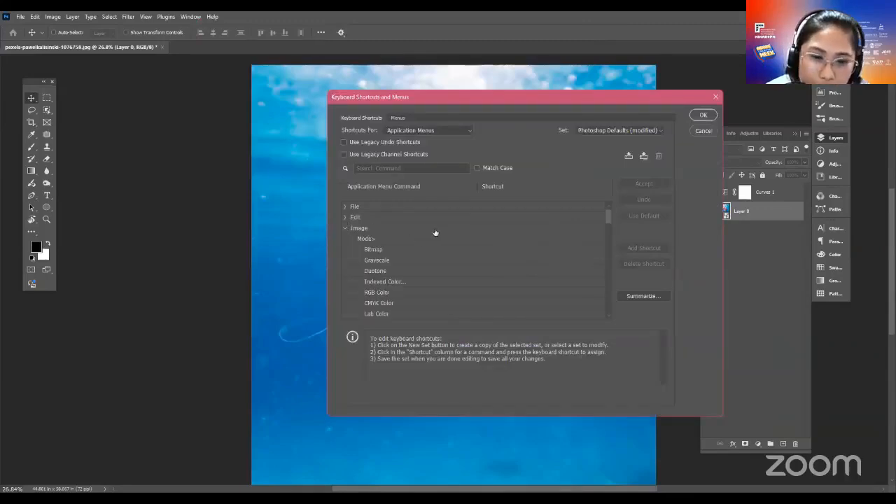
pyautogui.scroll(-5, 437, 238)
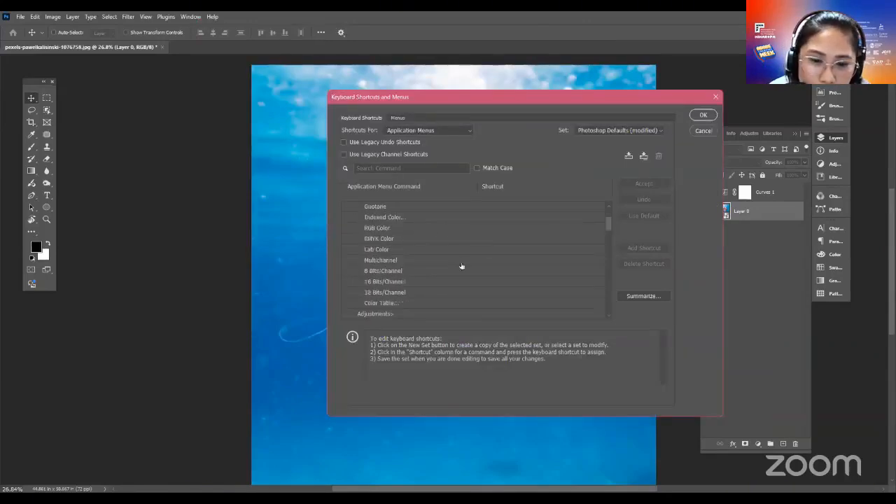
pyautogui.scroll(-5, 463, 269)
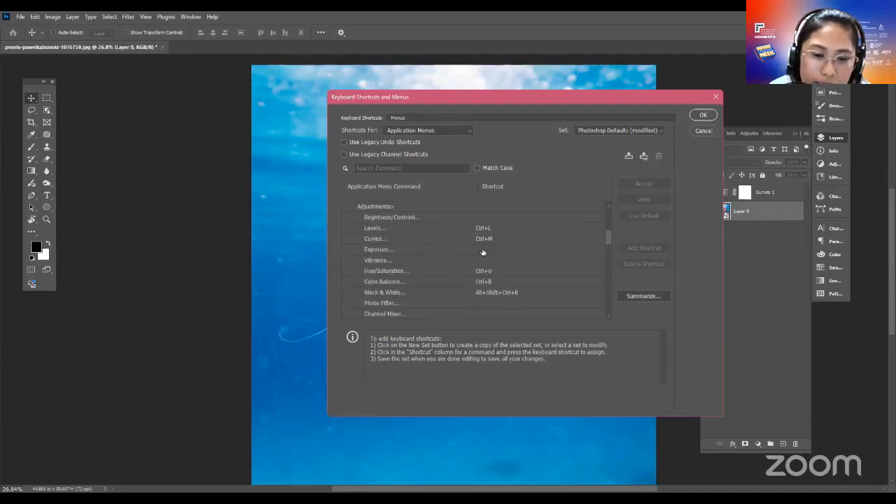
pyautogui.scroll(-5, 518, 260)
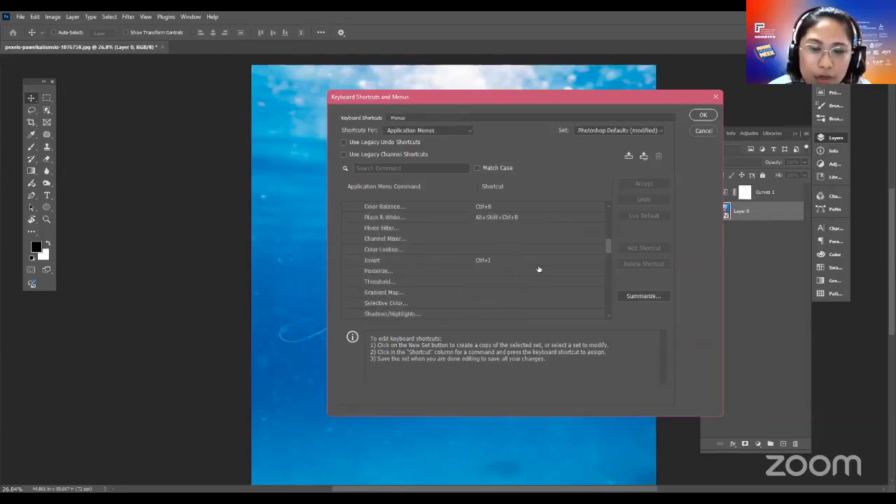
pyautogui.scroll(-3, 530, 260)
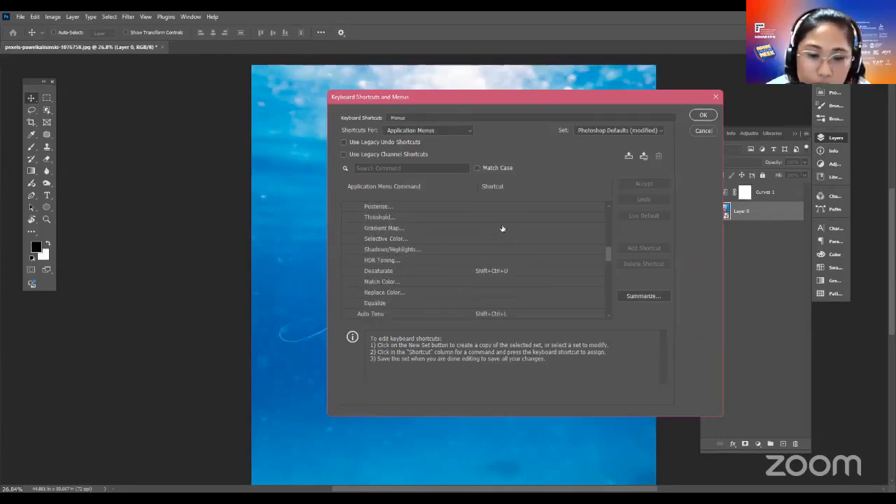
pyautogui.scroll(-5, 533, 250)
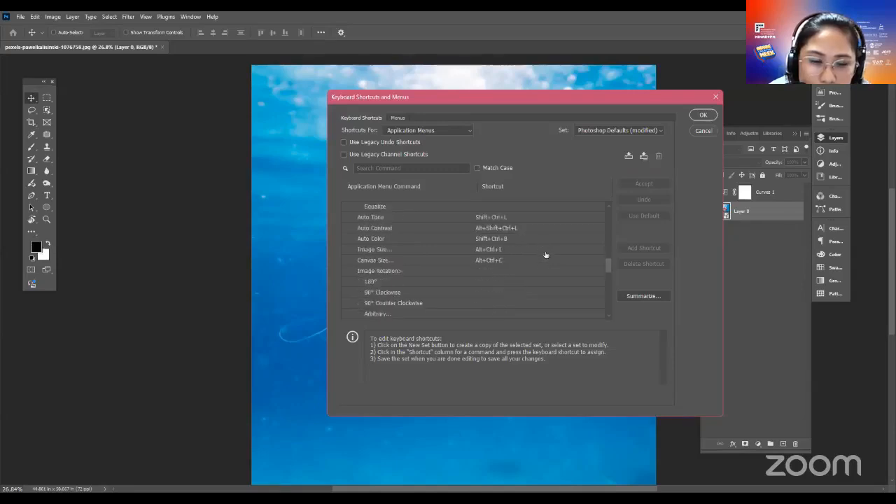
pyautogui.scroll(-1, 580, 266)
pyautogui.moveTo(611, 266); pyautogui.dragTo(609, 219)
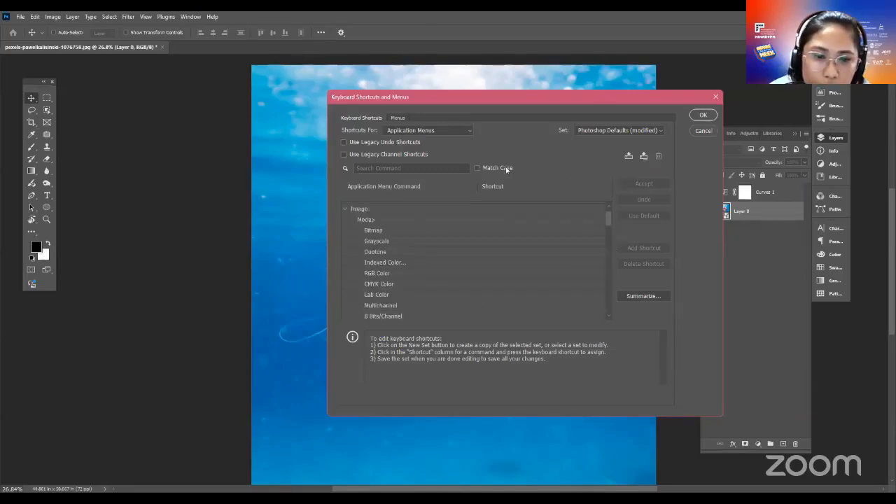
pyautogui.click(350, 209)
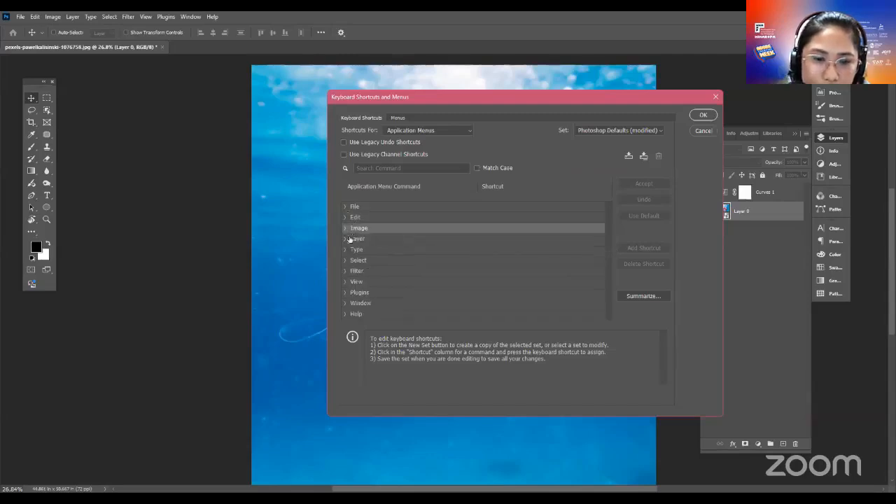
pyautogui.moveTo(608, 210); pyautogui.dragTo(609, 225)
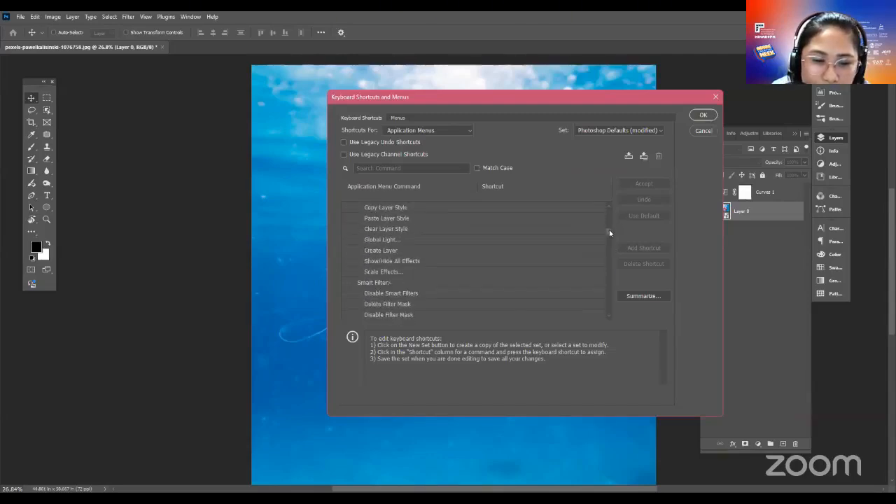
pyautogui.moveTo(609, 233); pyautogui.dragTo(608, 247)
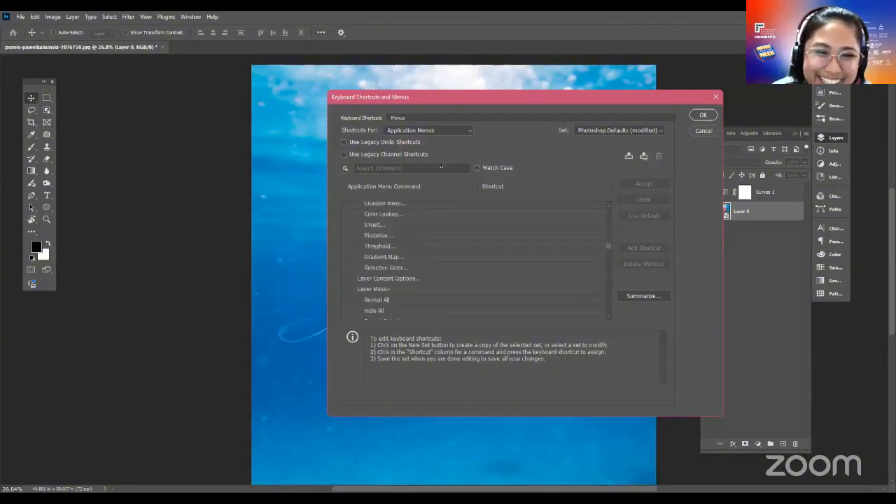
# Search the shortcut list for "Smart", check the Convert to Smart Object shortcut, and close the editor
pyautogui.write('S')
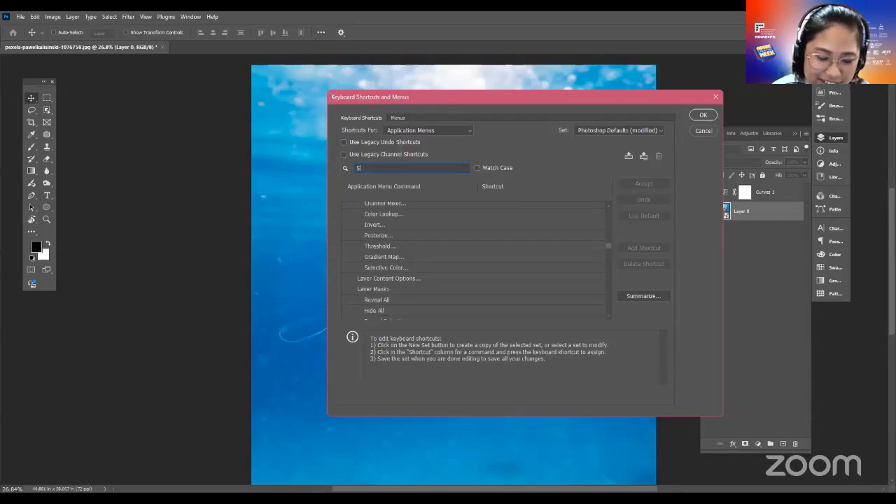
pyautogui.write('mart')
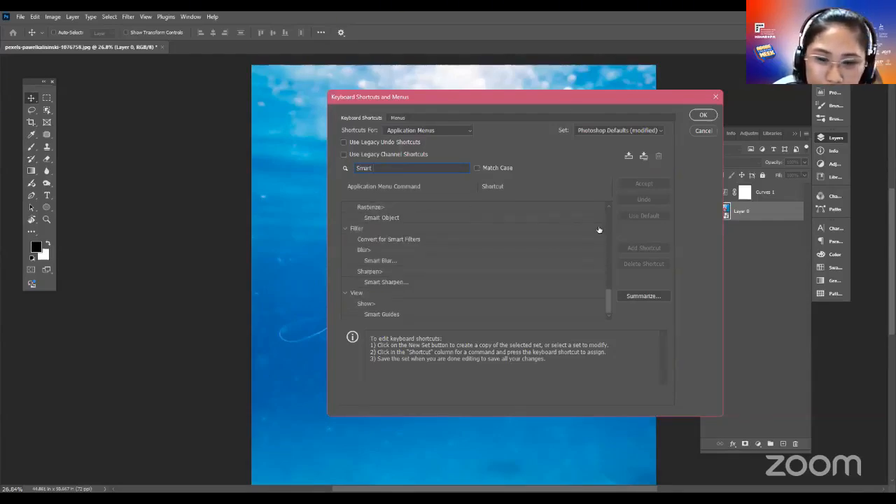
pyautogui.moveTo(610, 291); pyautogui.dragTo(622, 231)
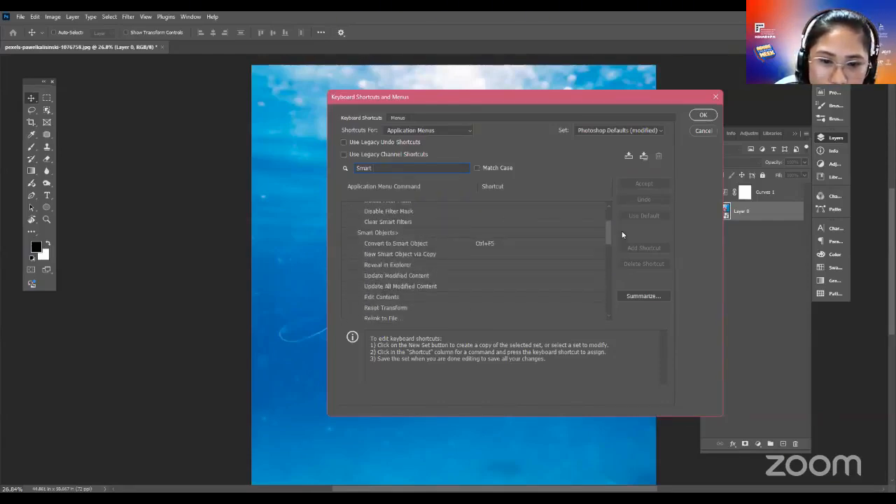
pyautogui.click(508, 242)
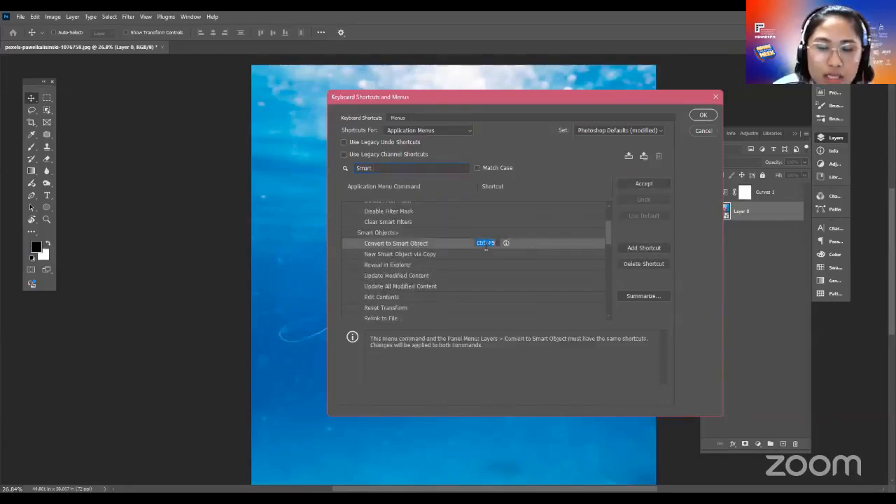
pyautogui.click(541, 231)
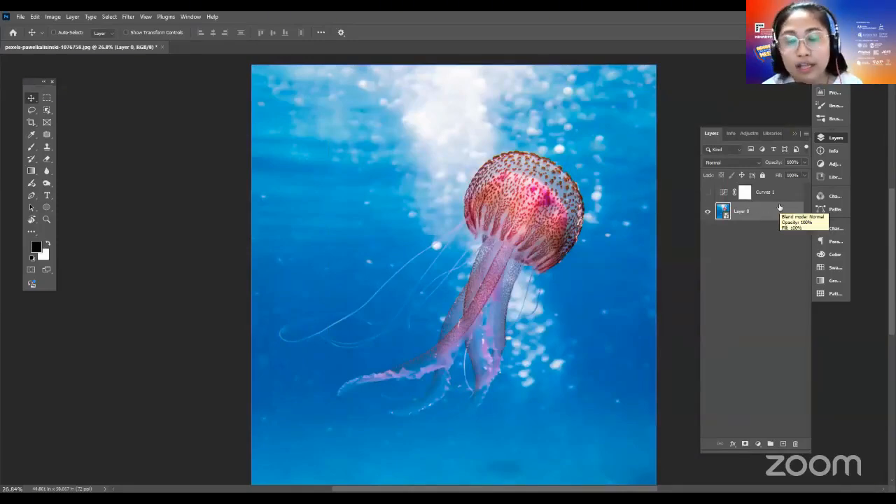
# Apply Curves to the Layer 0 smart object with slightly raised RGB highlights and a shadow point at input 74, output 67
pyautogui.click(53, 16)
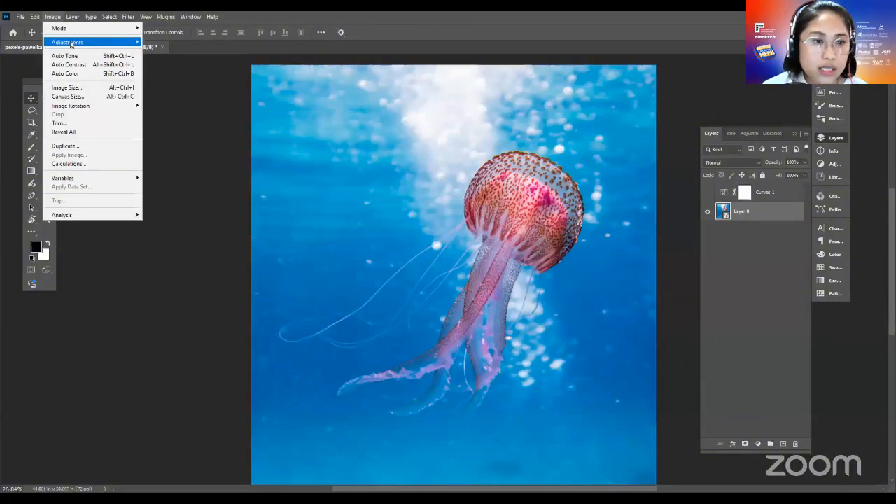
pyautogui.moveTo(71, 44)
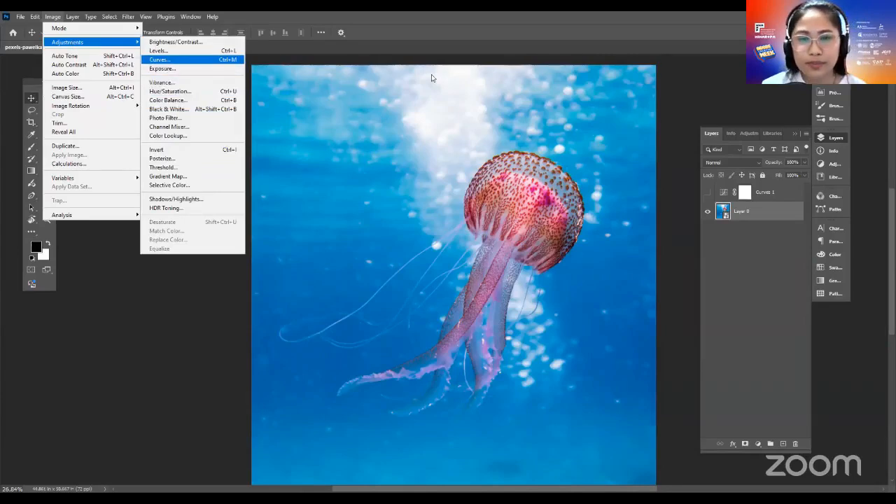
pyautogui.moveTo(422, 92); pyautogui.dragTo(529, 105)
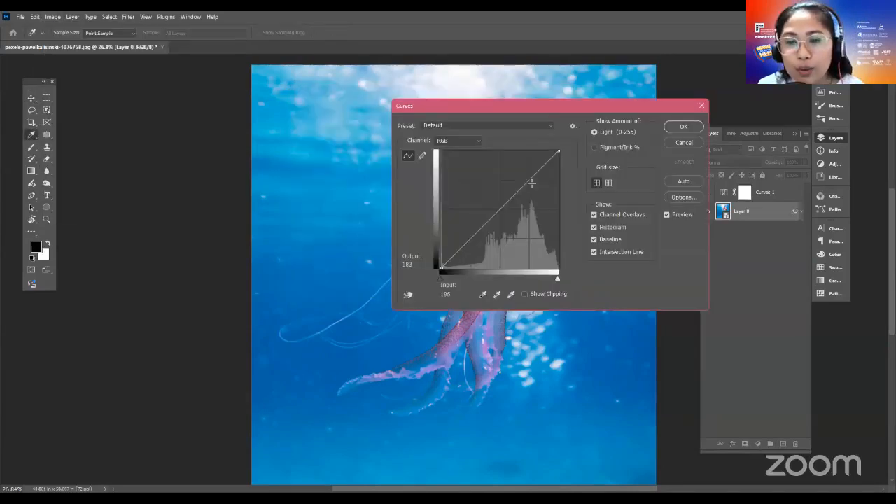
pyautogui.click(526, 178)
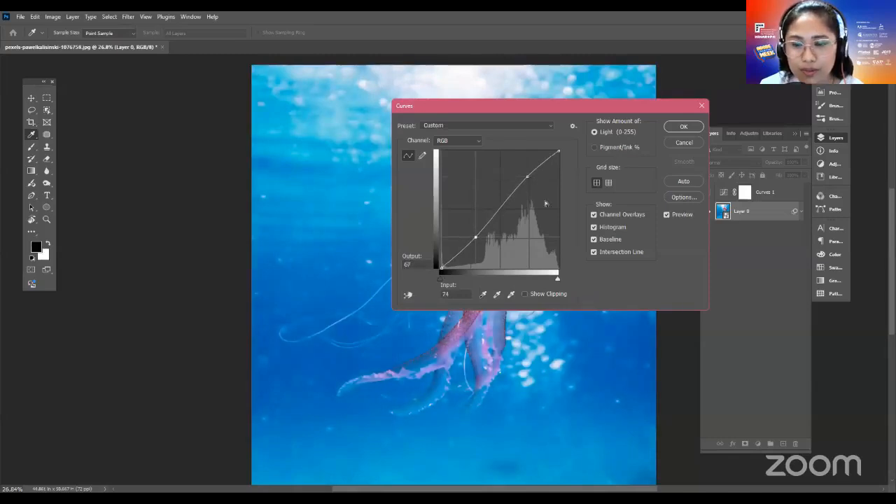
pyautogui.click(683, 127)
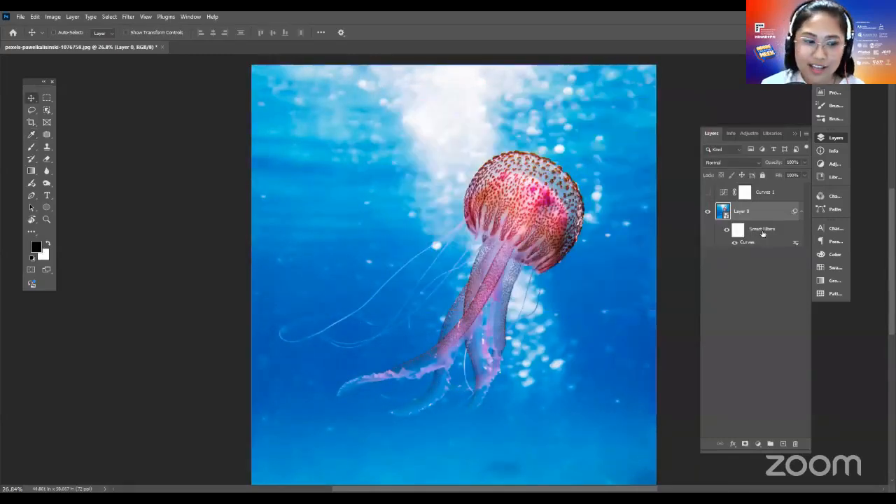
# Turn Layer 0's smart filters off and on to compare the photo with and without the Curves filter
pyautogui.click(738, 231)
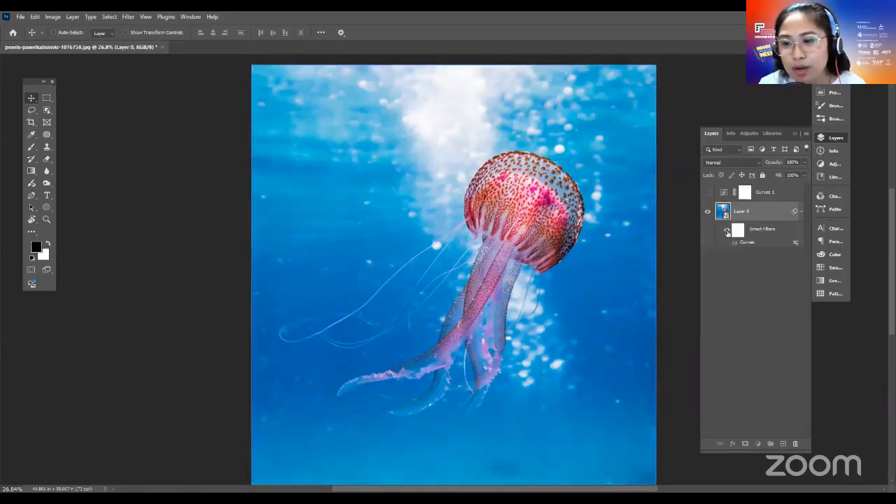
pyautogui.click(727, 231)
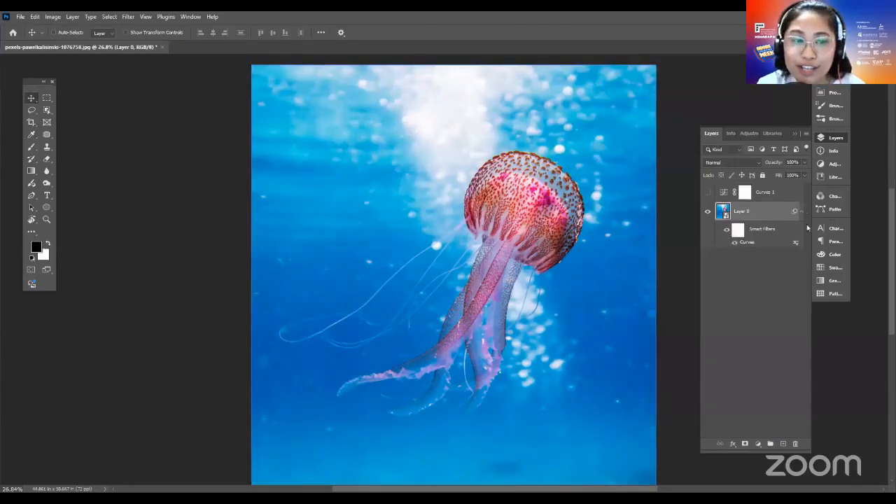
pyautogui.click(769, 197)
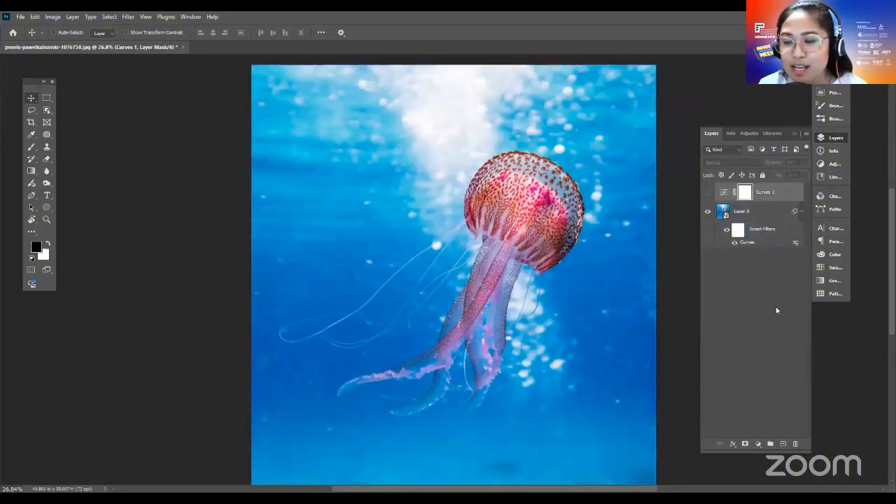
pyautogui.click(775, 306)
pyautogui.click(773, 199)
pyautogui.click(767, 214)
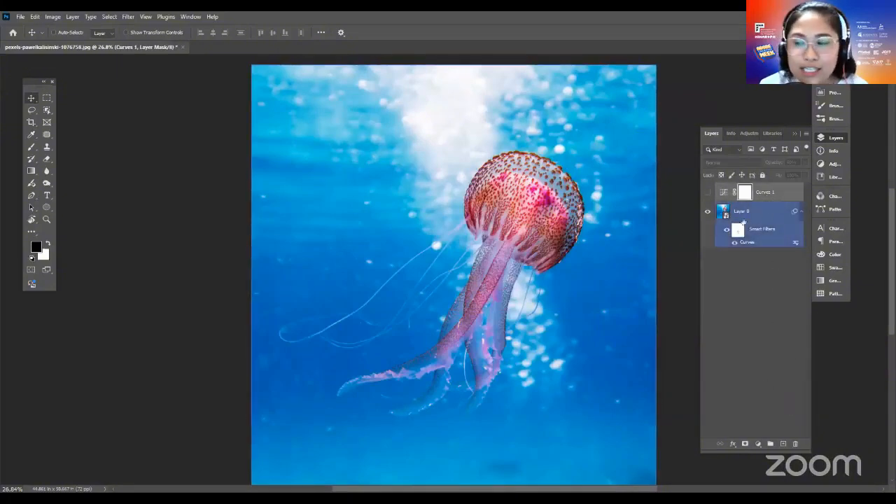
pyautogui.click(775, 193)
# Mask the Curves filter out over the jellyfish's bell on Layer 0's filter mask, using a much larger Eraser at 100% opacity
pyautogui.click(758, 212)
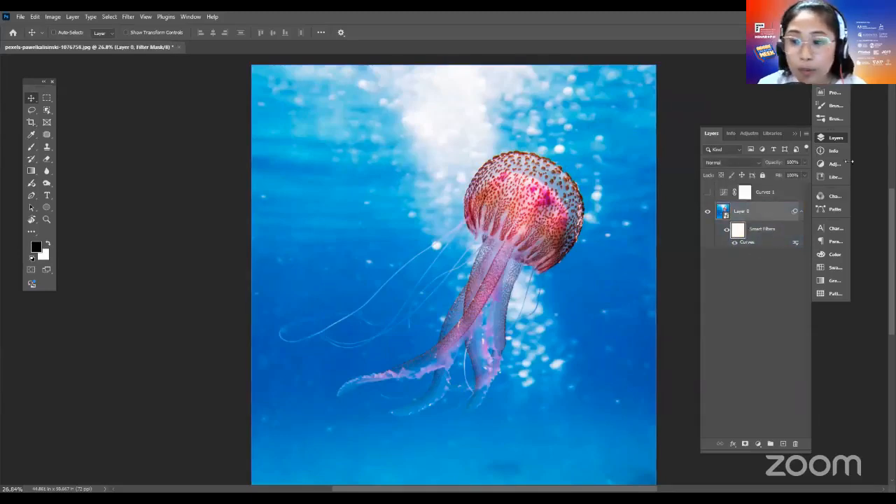
pyautogui.press('e')
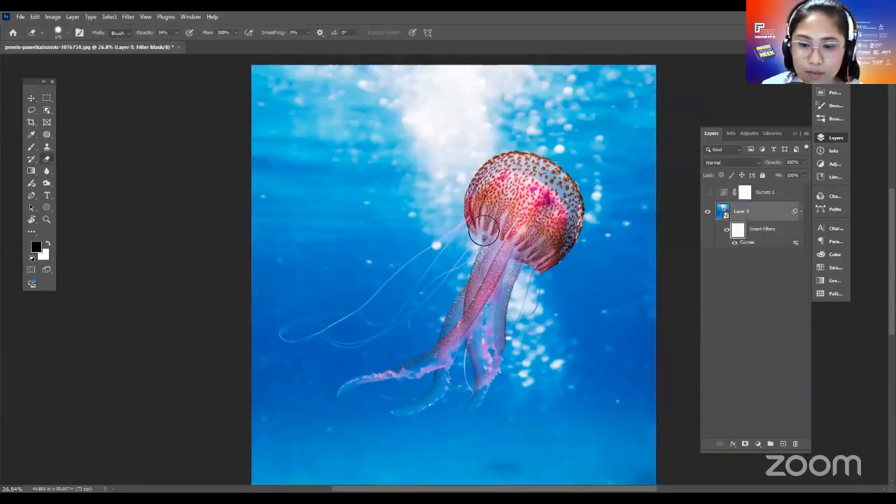
pyautogui.press(']')
pyautogui.press(']')
pyautogui.press(']')
pyautogui.press(']')
pyautogui.press(']')
pyautogui.press(']')
pyautogui.press(']')
pyautogui.press(']')
pyautogui.press(']')
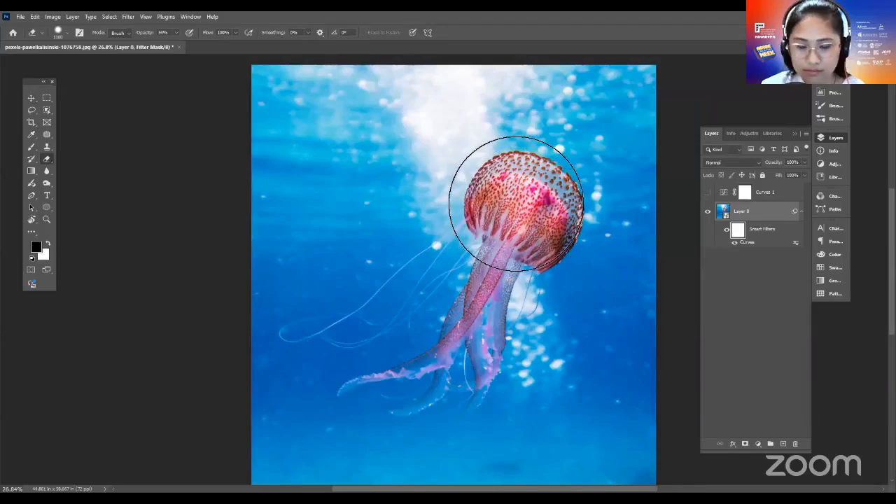
pyautogui.press('x')
pyautogui.click(521, 205)
pyautogui.press('0')
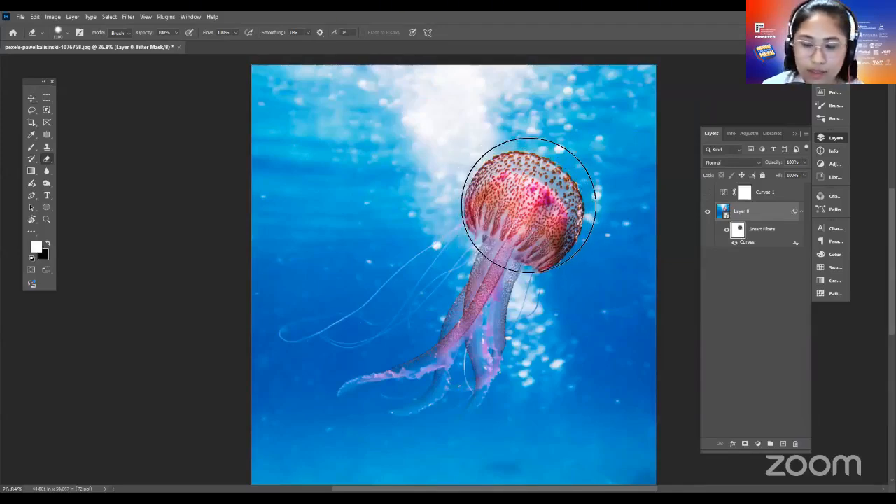
pyautogui.click(525, 206)
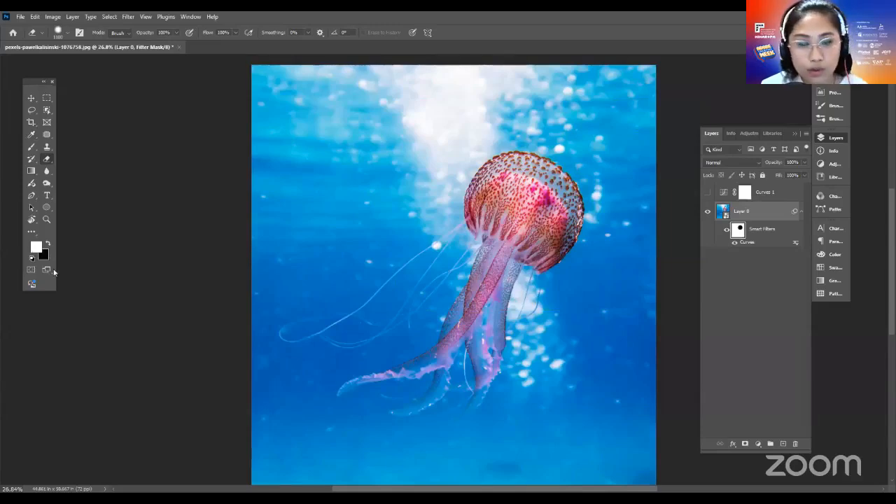
# Restore the Curves filter over the bell by erasing the black area of the filter mask back to white
pyautogui.press('x')
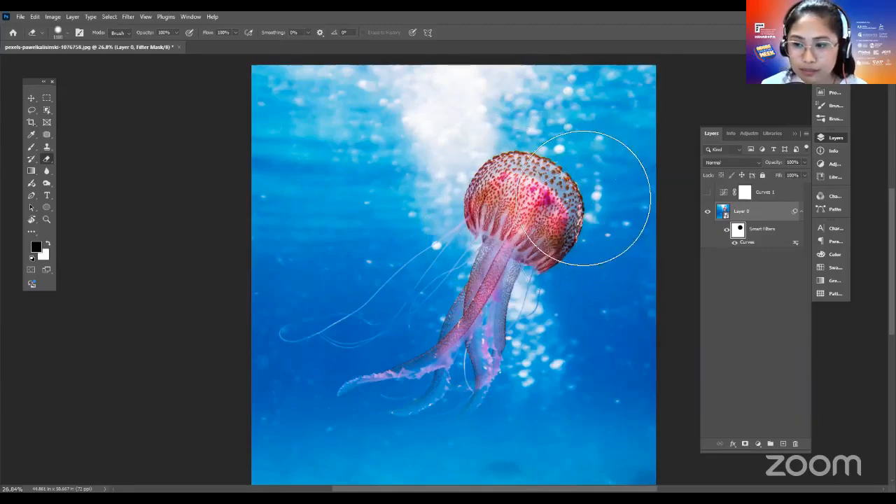
pyautogui.moveTo(583, 198)
pyautogui.mouseDown()
pyautogui.moveTo(575, 163)
pyautogui.moveTo(564, 164)
pyautogui.mouseUp()
pyautogui.press('x')
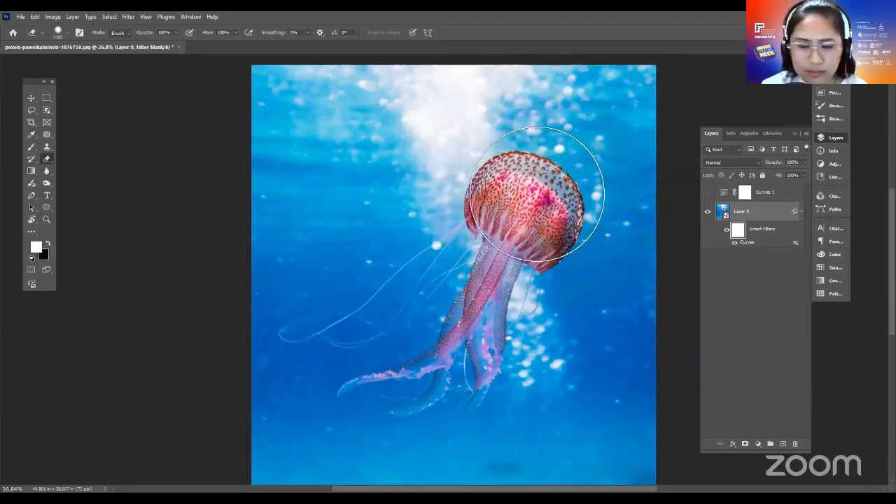
# Mask the Curves filter out over the bell and the water beside it, and undo the mask strokes
pyautogui.moveTo(534, 193)
pyautogui.mouseDown()
pyautogui.moveTo(470, 210)
pyautogui.moveTo(567, 200)
pyautogui.moveTo(550, 176)
pyautogui.mouseUp()
pyautogui.press('x')
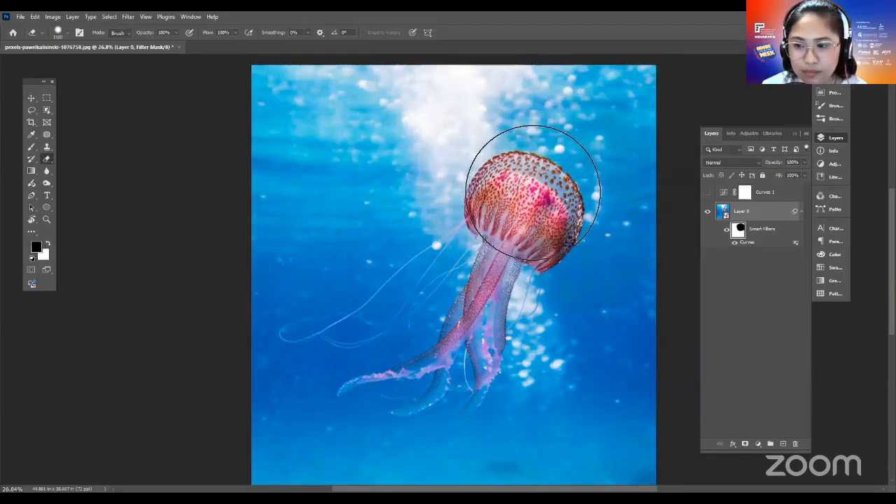
pyautogui.press('x')
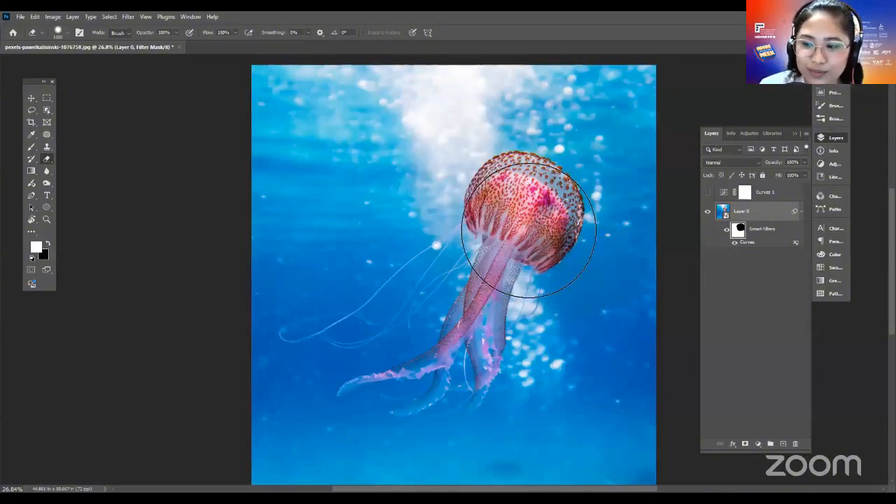
pyautogui.moveTo(391, 156); pyautogui.dragTo(380, 157)
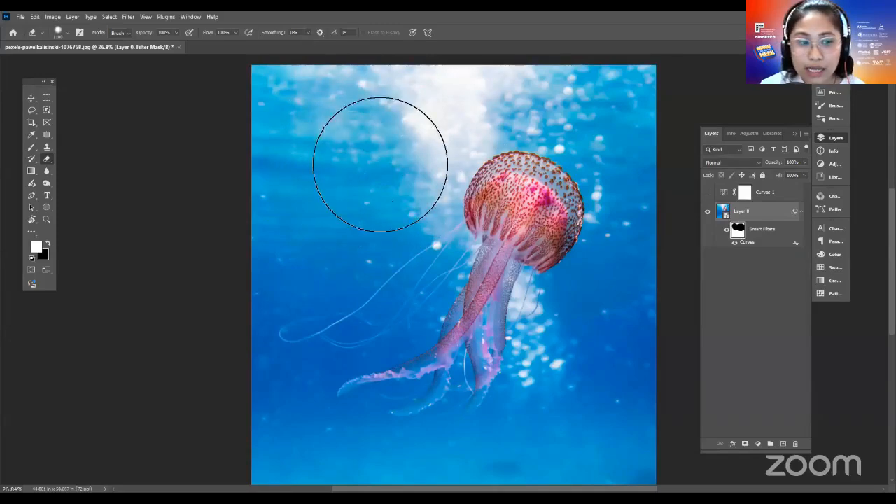
pyautogui.press('x')
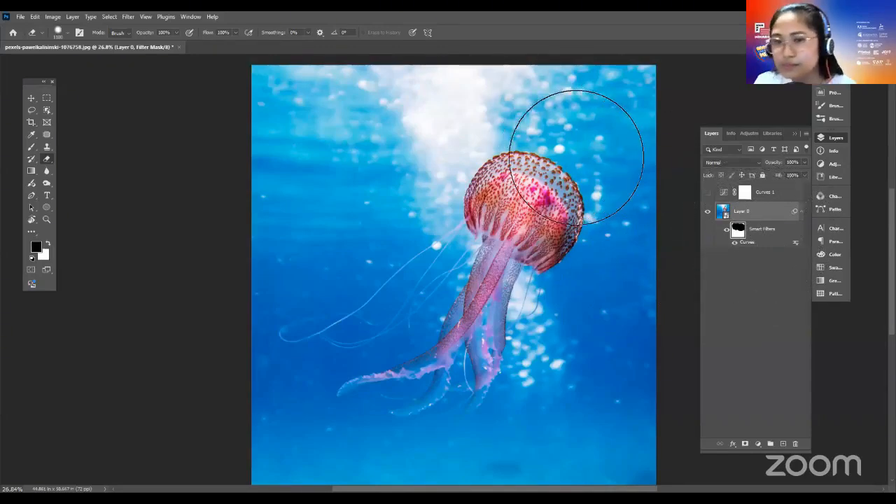
pyautogui.hotkey('ctrl', 'z')
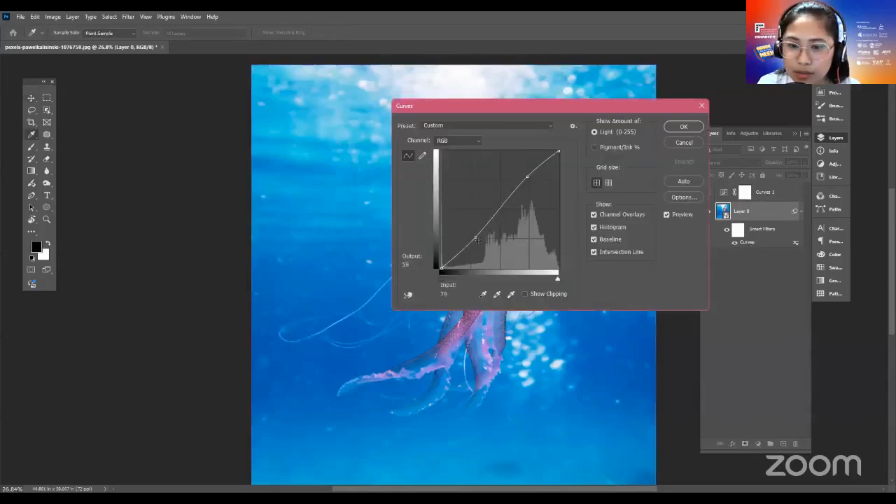
# Edit Layer 0's Curves smart filter, lowering the RGB shadow point to input 84, output 48
pyautogui.moveTo(476, 240); pyautogui.dragTo(480, 245)
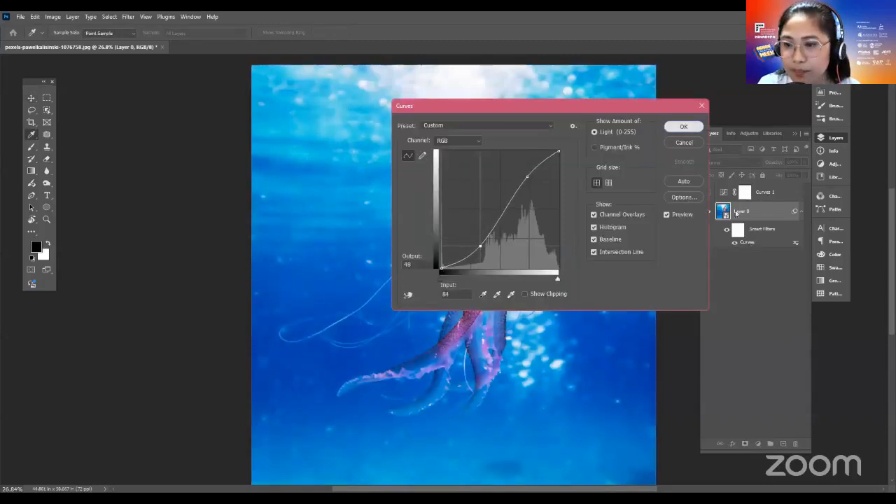
pyautogui.press('Return')
# Erase the strengthened Curves filter from the jellyfish's bell and the surrounding water on the filter mask
pyautogui.press('b')
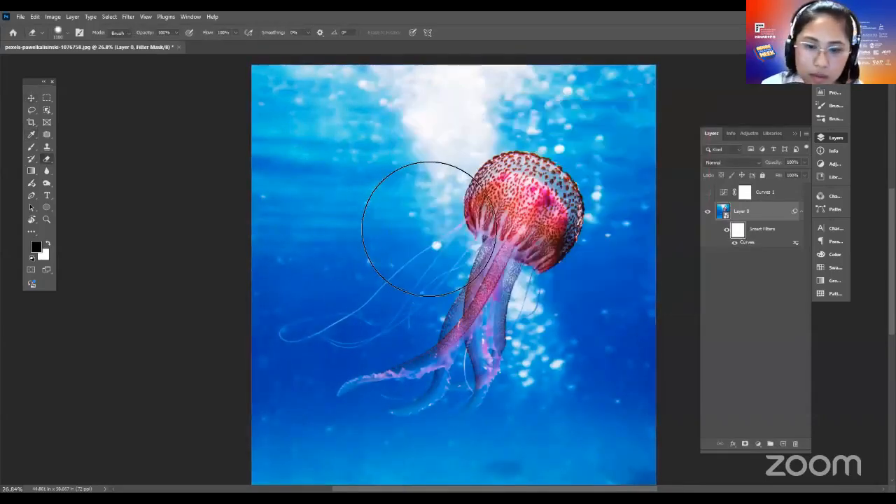
pyautogui.press('x')
pyautogui.click(424, 225)
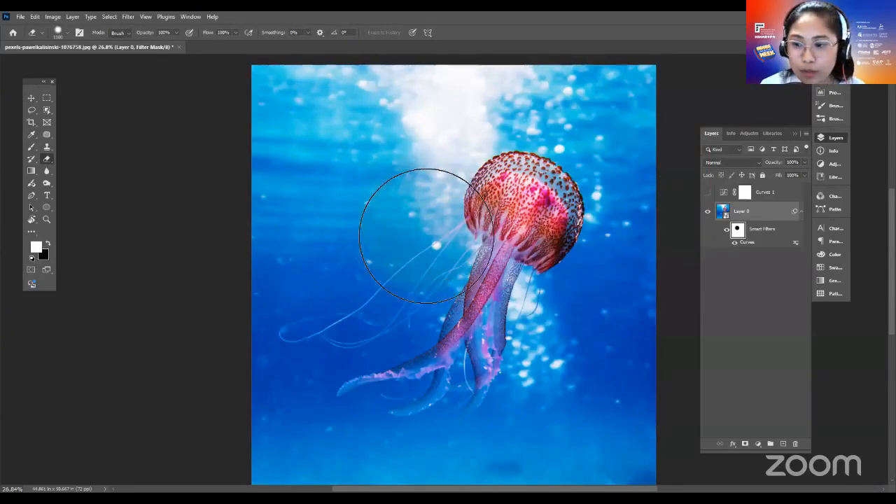
pyautogui.moveTo(374, 230)
pyautogui.mouseDown()
pyautogui.moveTo(444, 209)
pyautogui.moveTo(515, 206)
pyautogui.moveTo(450, 210)
pyautogui.moveTo(423, 283)
pyautogui.moveTo(443, 233)
pyautogui.moveTo(516, 208)
pyautogui.mouseUp()
pyautogui.press('x')
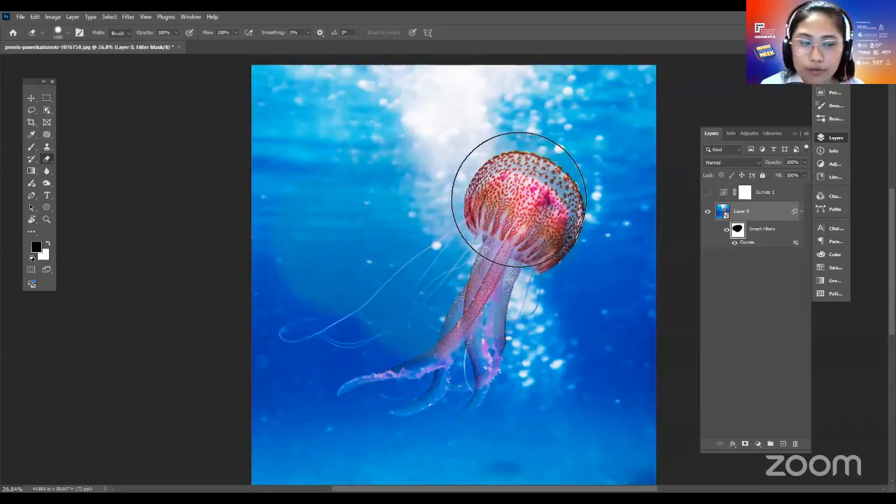
# Bring the Curves filter back across the erased area by returning the filter mask to white, and switch to the Move tool
pyautogui.moveTo(316, 188)
pyautogui.mouseDown()
pyautogui.moveTo(316, 226)
pyautogui.moveTo(326, 205)
pyautogui.moveTo(320, 172)
pyautogui.moveTo(321, 263)
pyautogui.mouseUp()
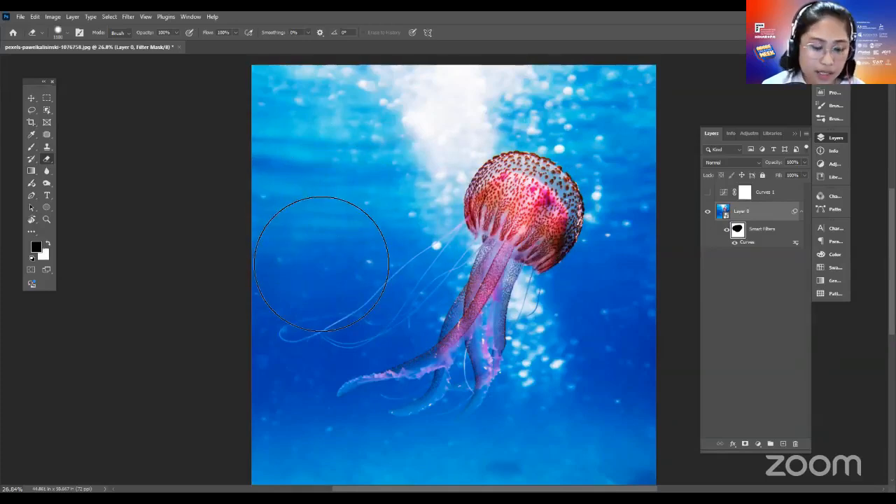
pyautogui.press('x')
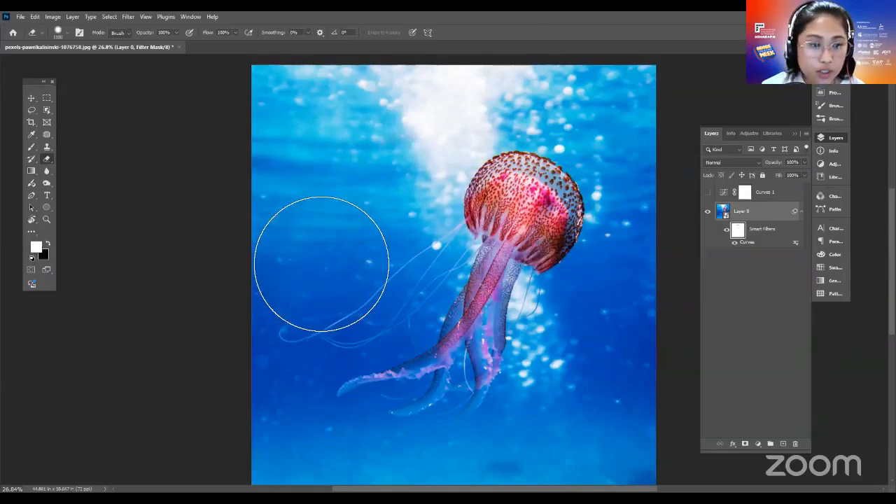
pyautogui.press('x')
pyautogui.press('x')
pyautogui.press('x')
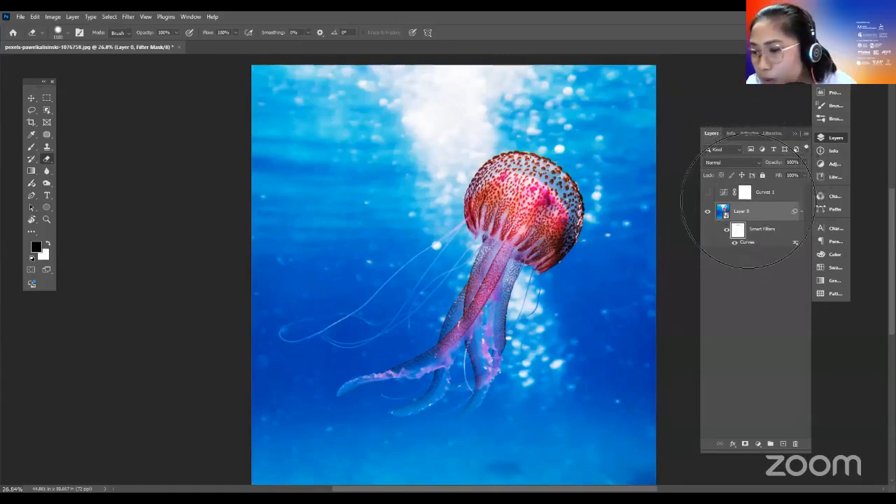
pyautogui.press('v')
pyautogui.press('x')
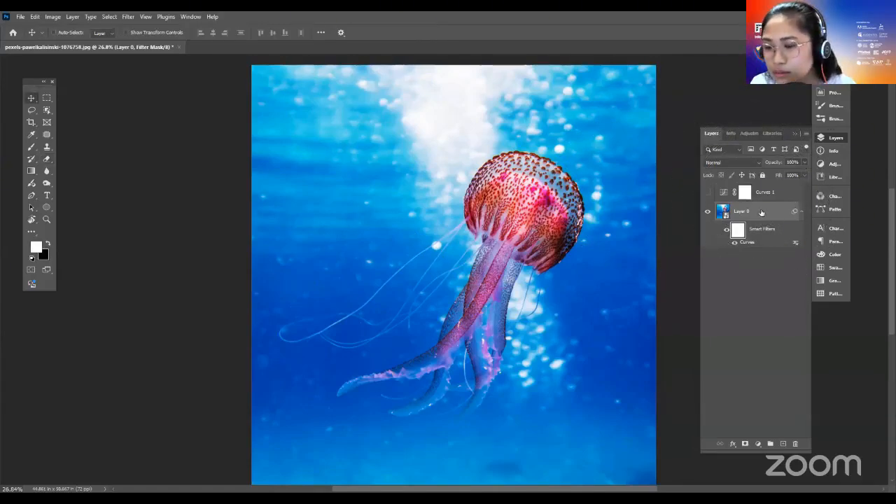
# Turn off Layer 0's smart filters, show the Curves 1 adjustment layer, and review its curve settings
pyautogui.click(766, 214)
pyautogui.doubleClick(723, 193)
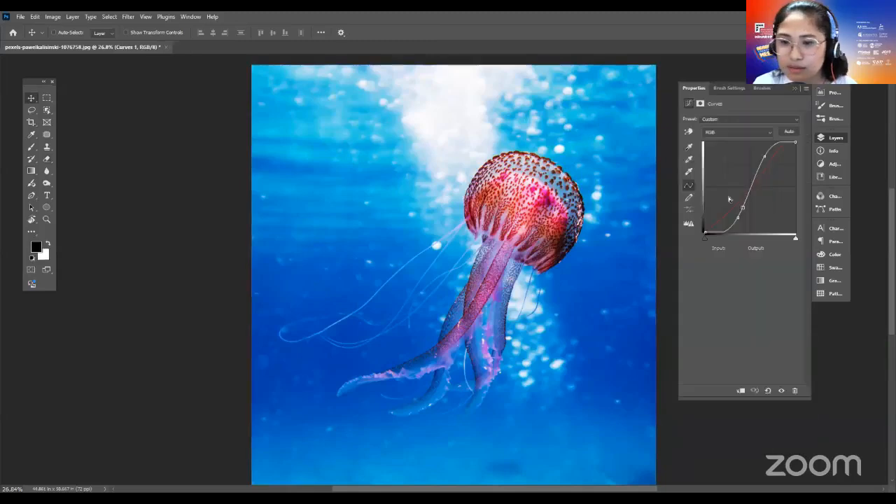
pyautogui.click(835, 139)
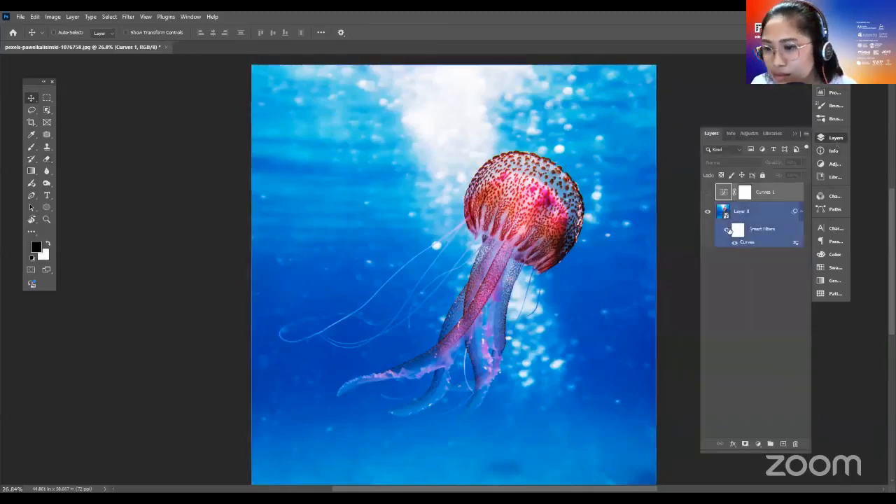
pyautogui.click(708, 191)
pyautogui.doubleClick(723, 193)
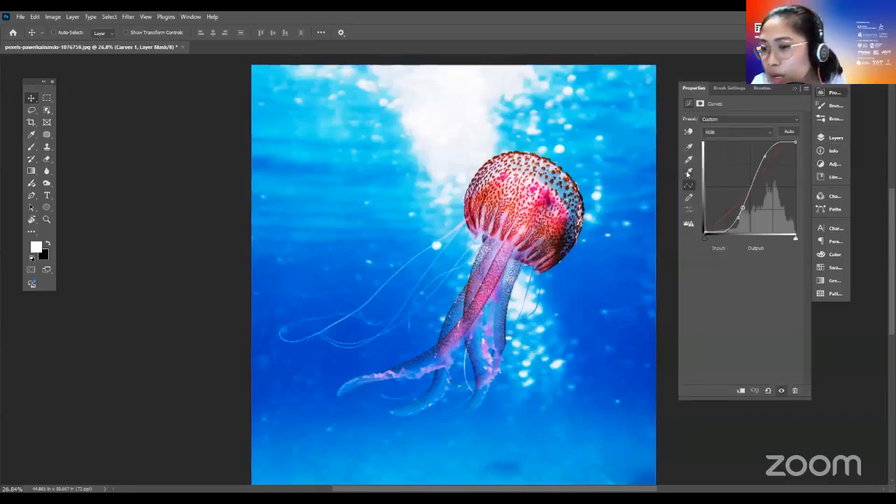
pyautogui.moveTo(705, 240)
pyautogui.mouseDown()
pyautogui.moveTo(719, 239)
pyautogui.moveTo(699, 240)
pyautogui.mouseUp()
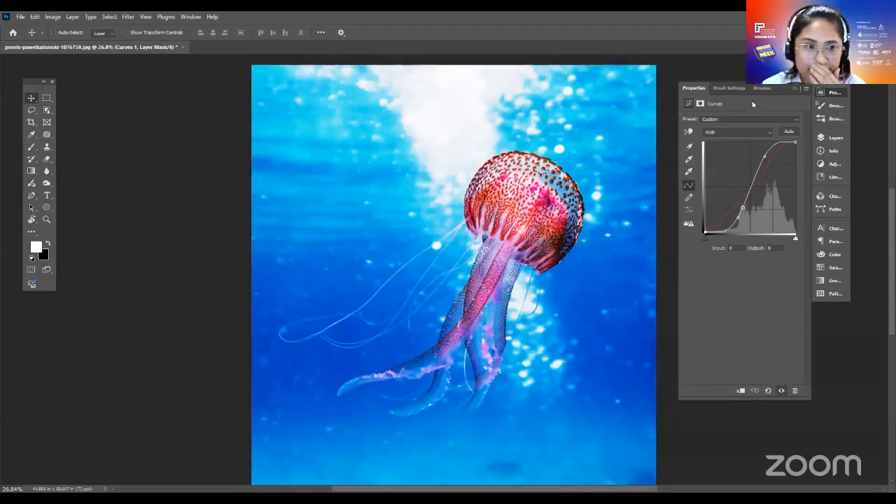
pyautogui.click(839, 139)
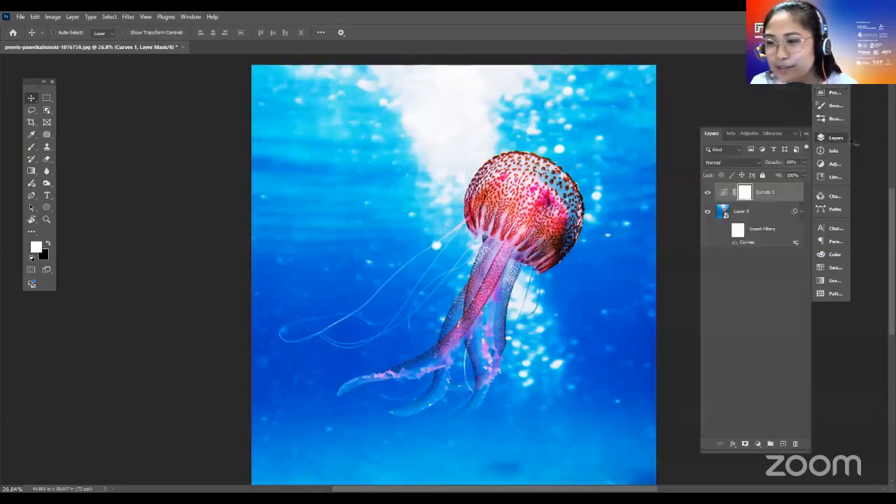
# Add a Levels adjustment layer above Curves 1 and return to the layer list
pyautogui.click(758, 444)
pyautogui.click(779, 315)
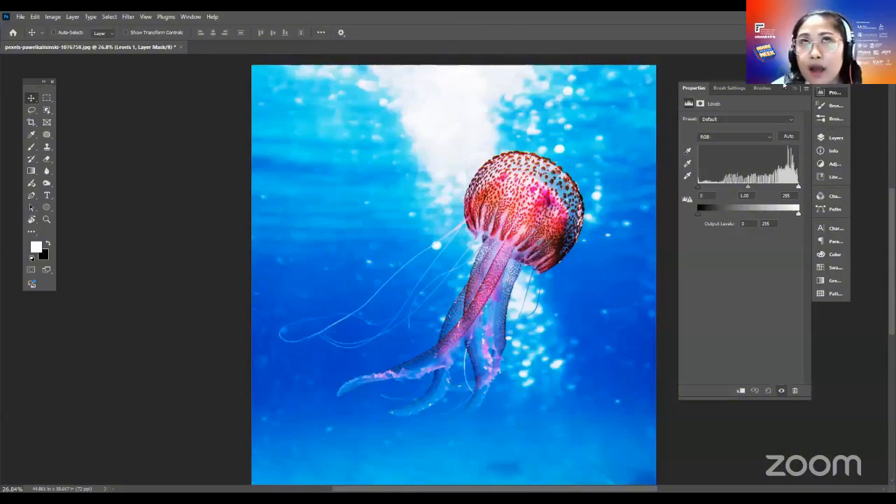
pyautogui.click(832, 138)
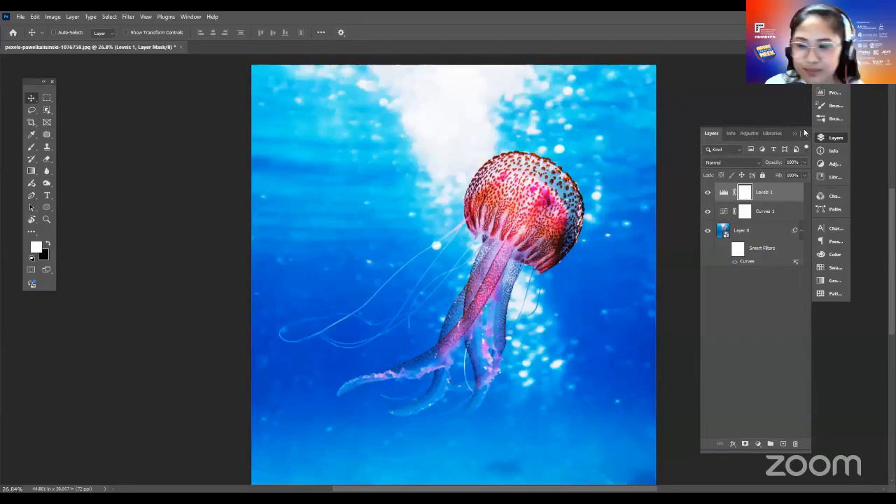
# Hide the Curves 1 adjustment layer and collapse the smart filter list under Layer 0
pyautogui.press('x')
pyautogui.click(725, 194)
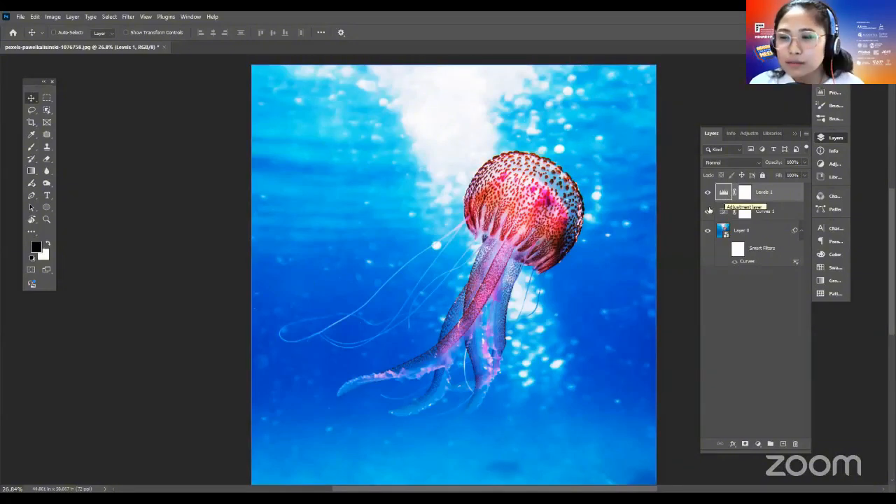
pyautogui.click(707, 211)
pyautogui.click(797, 232)
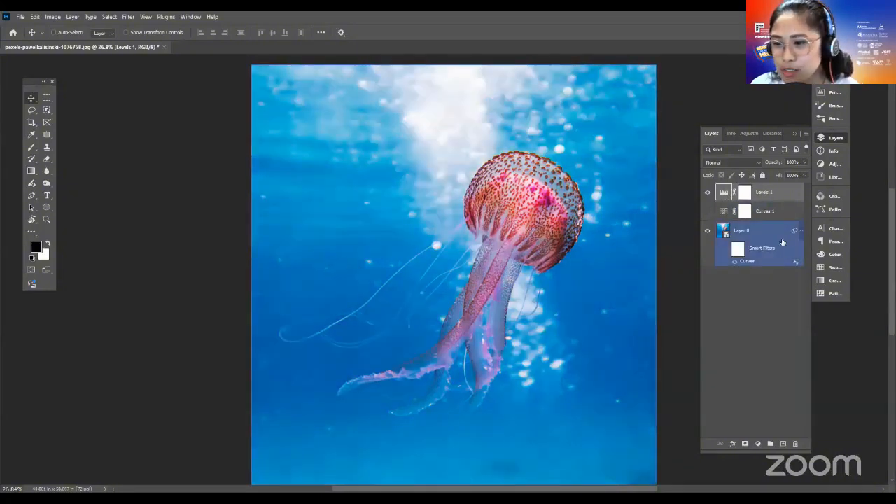
pyautogui.click(802, 231)
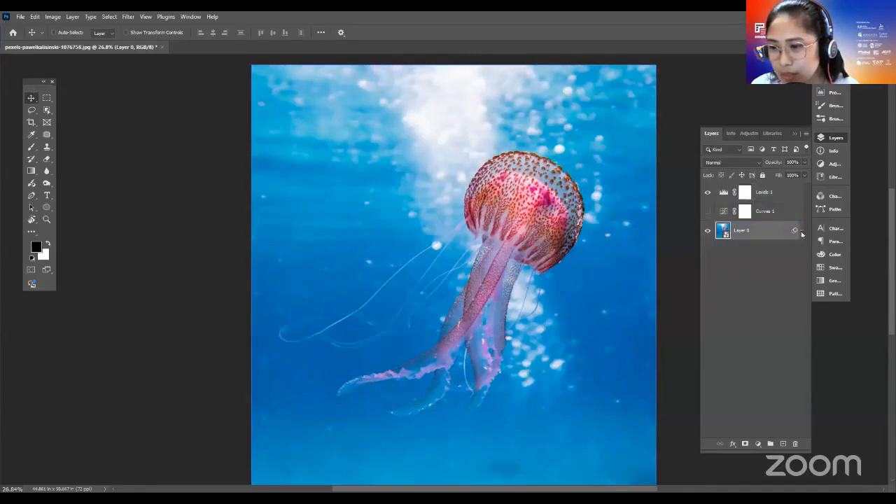
# Open the Levels 1 adjustment settings, try a midtone level of 1.25, and raise the shadow input level to 65
pyautogui.click(744, 209)
pyautogui.click(748, 191)
pyautogui.doubleClick(724, 192)
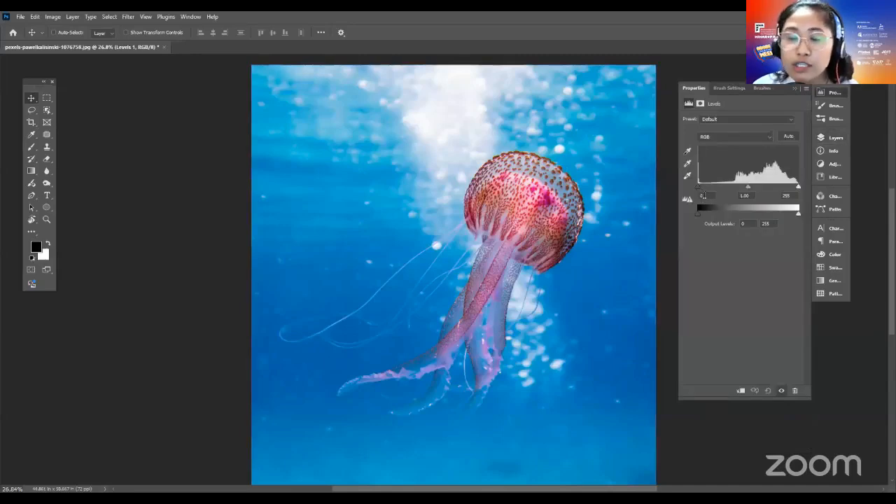
pyautogui.click(749, 197)
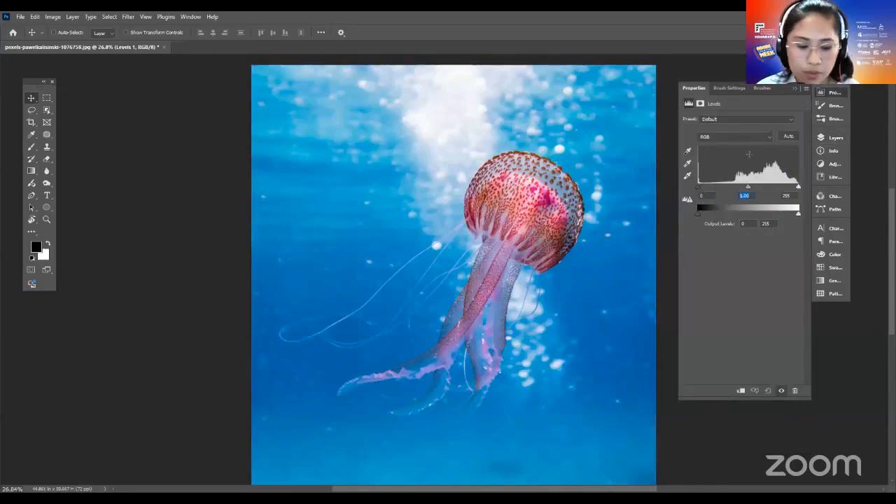
pyautogui.write('1.25')
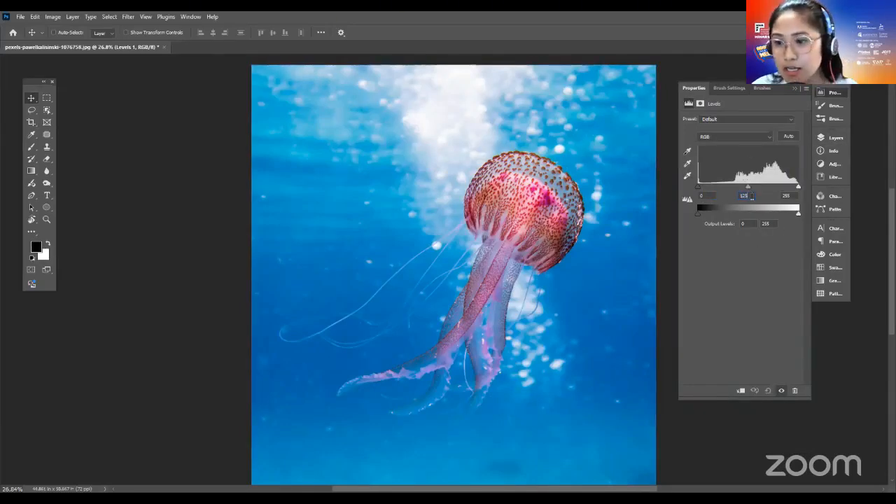
pyautogui.press('Return')
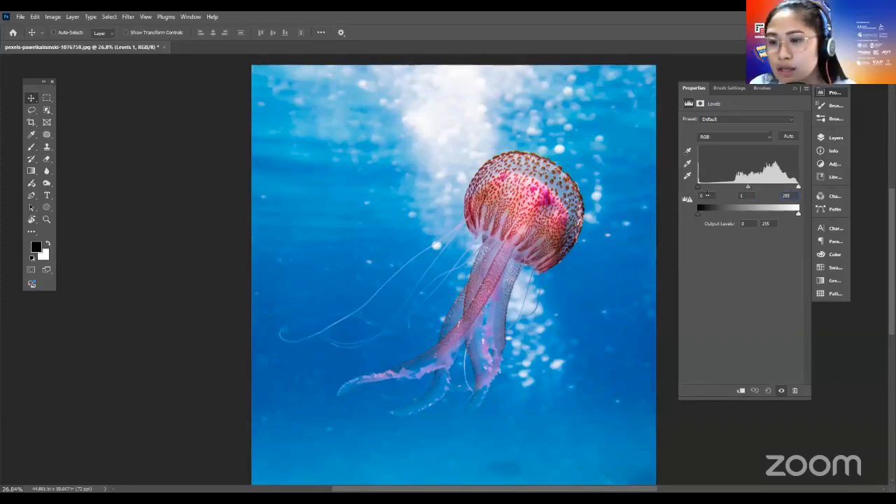
pyautogui.moveTo(698, 187); pyautogui.dragTo(725, 189)
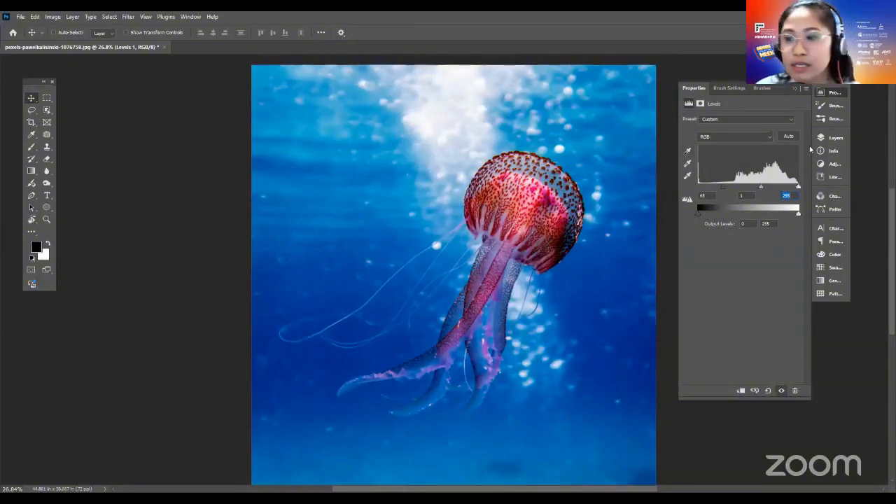
# Open the Curves 1 adjustment settings, shift the curve's black point slightly inward, and return to the layer list
pyautogui.click(830, 138)
pyautogui.click(720, 211)
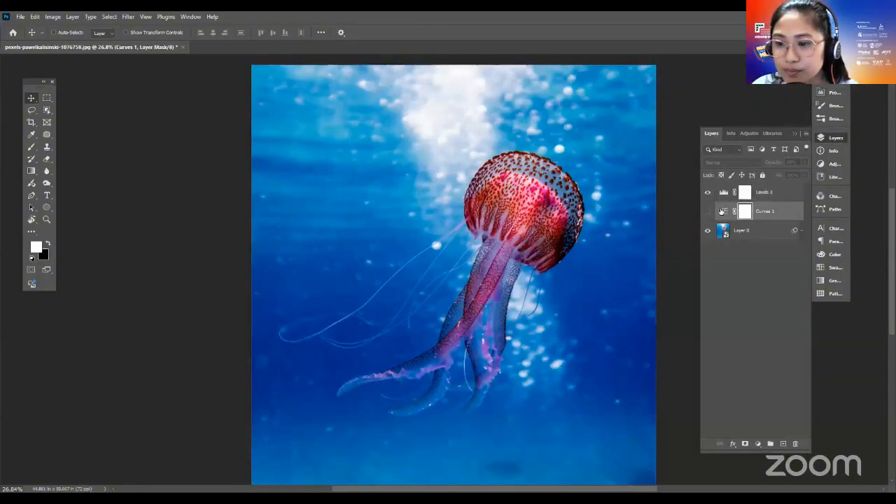
pyautogui.doubleClick(722, 212)
pyautogui.moveTo(705, 237); pyautogui.dragTo(712, 240)
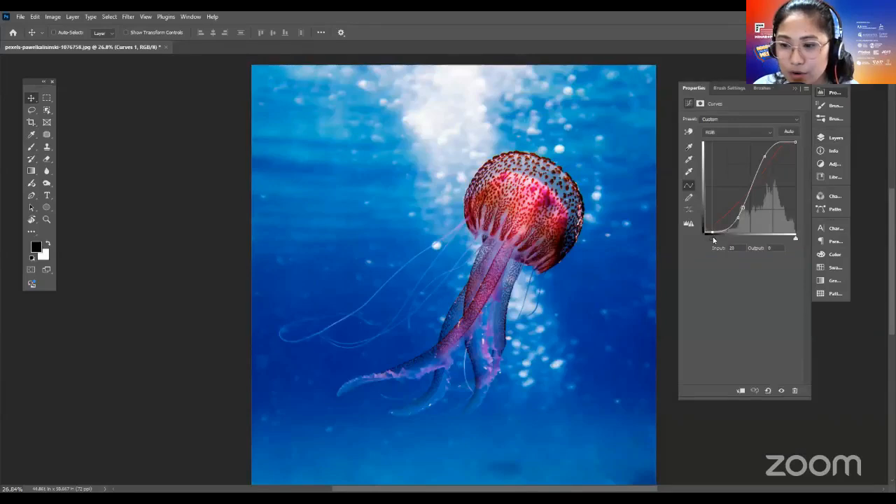
pyautogui.click(830, 138)
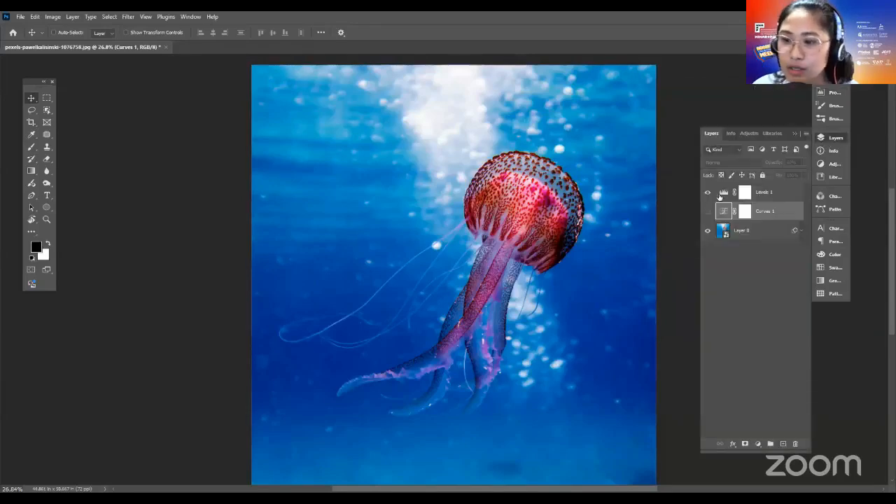
# Reopen the Levels 1 settings and experiment with brighter midtones, a highlight input of about 196, and a midtone value of 0.86
pyautogui.click(722, 193)
pyautogui.doubleClick(722, 193)
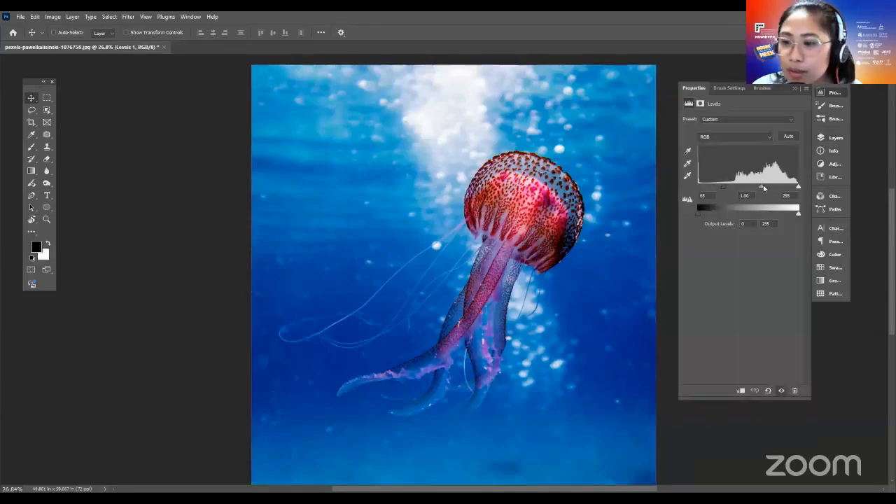
pyautogui.moveTo(762, 188); pyautogui.dragTo(741, 191)
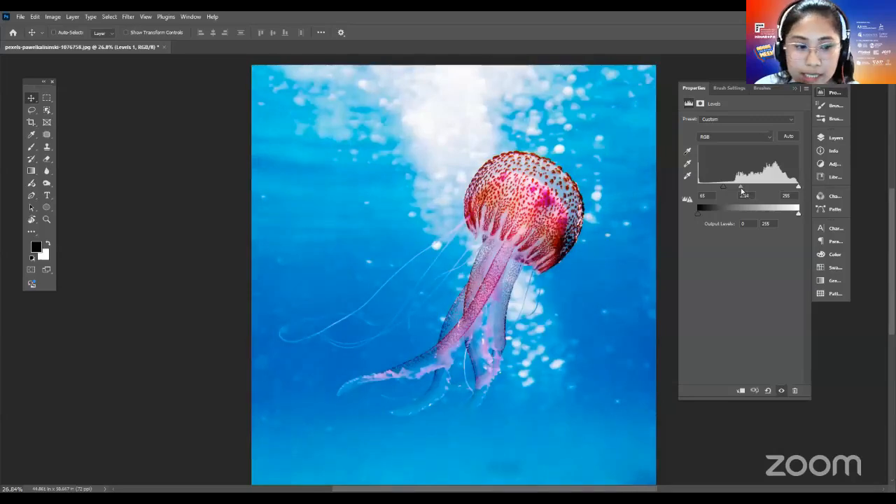
pyautogui.moveTo(798, 187); pyautogui.dragTo(746, 189)
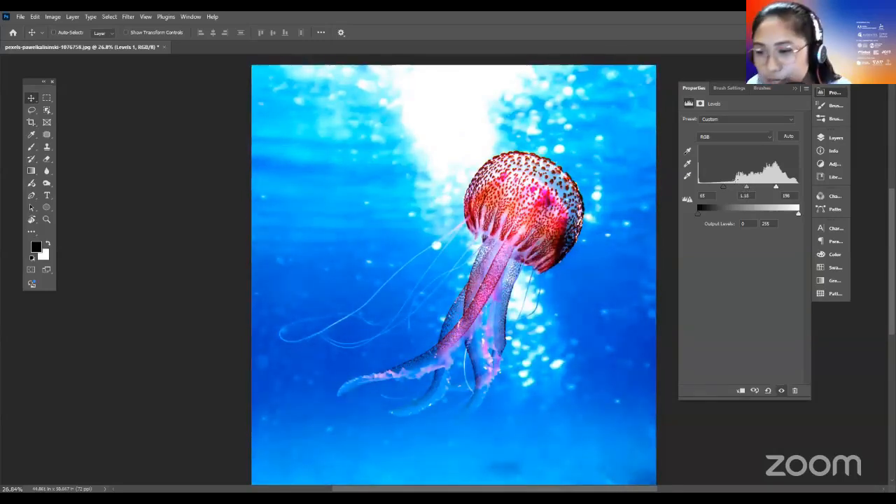
pyautogui.moveTo(723, 190); pyautogui.dragTo(752, 189)
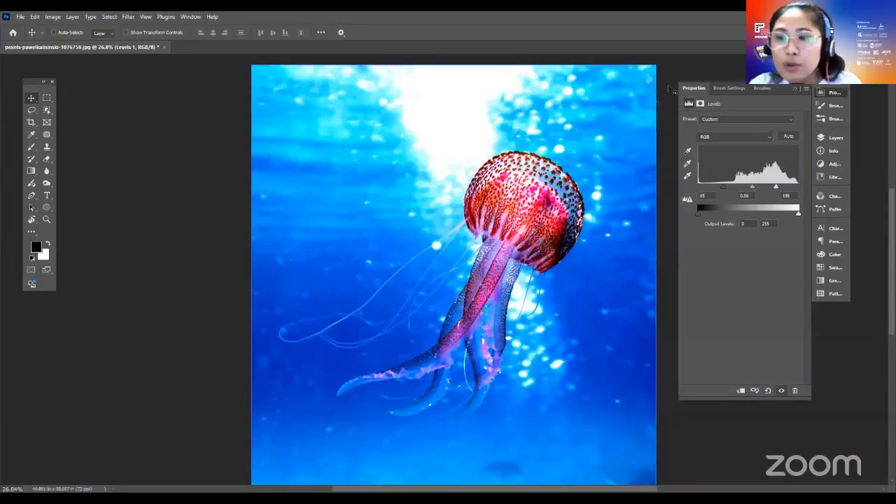
# Return the Levels 1 input levels to 0 for shadows, 1.00 for midtones and 255 for highlights
pyautogui.click(689, 176)
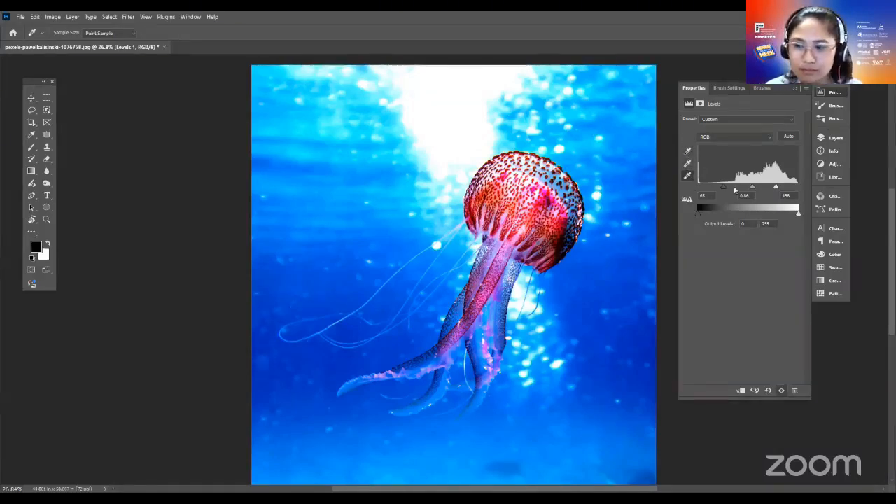
pyautogui.moveTo(723, 187); pyautogui.dragTo(694, 188)
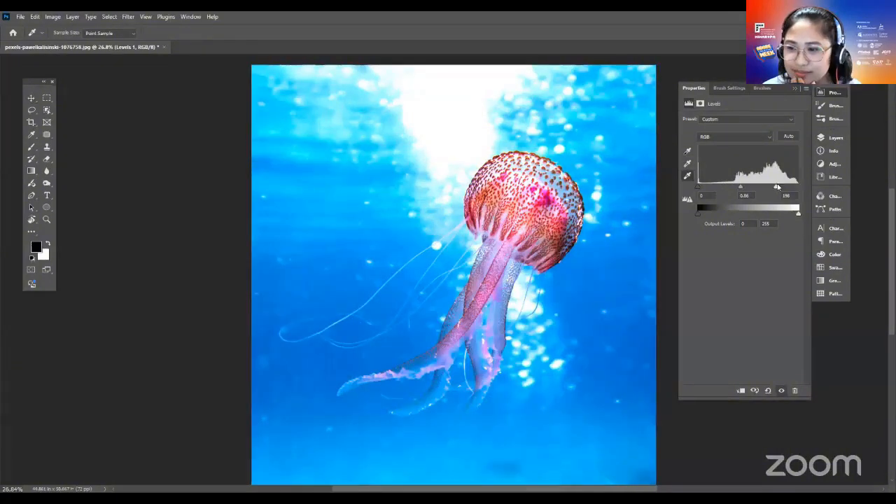
pyautogui.moveTo(776, 187); pyautogui.dragTo(807, 186)
pyautogui.moveTo(754, 189); pyautogui.dragTo(748, 189)
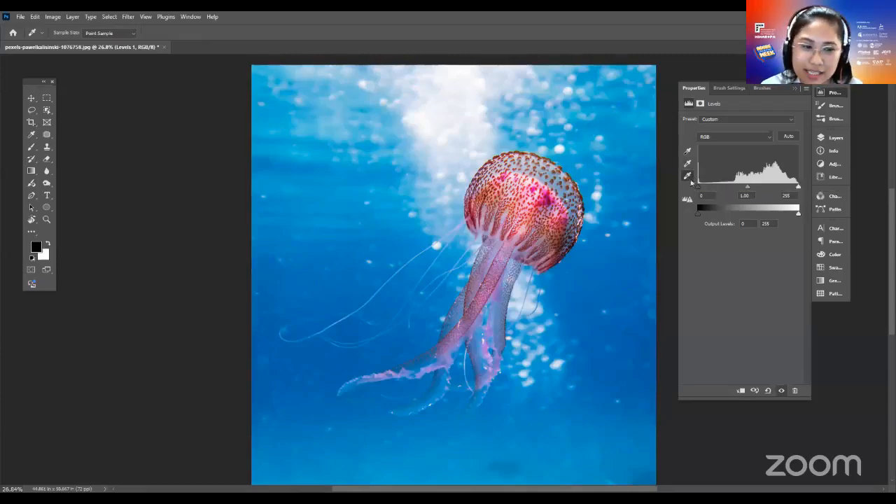
# Try the Levels white, gray and black point samplers on the bubbles, tentacle and dark water, and undo the sampled changes
pyautogui.click(688, 176)
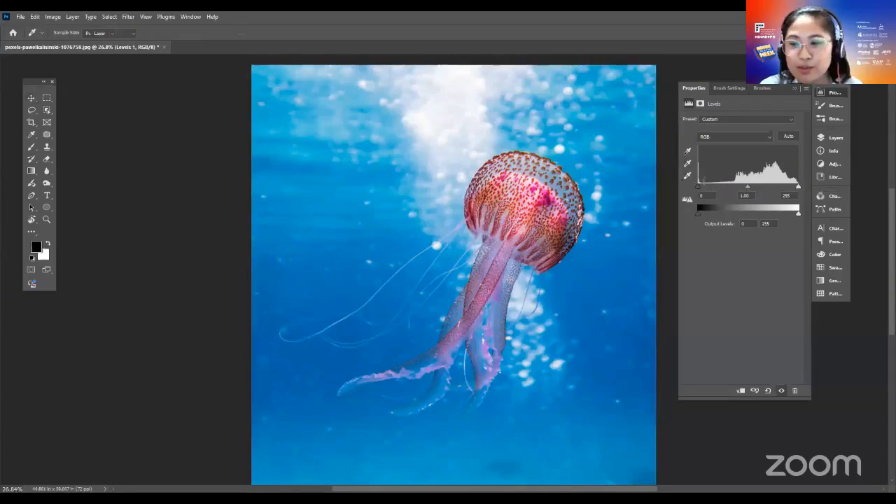
pyautogui.click(688, 177)
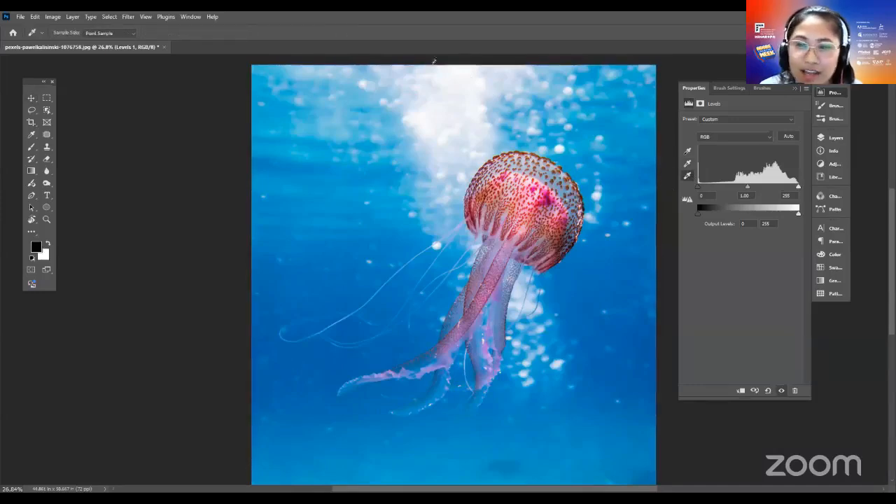
pyautogui.click(688, 163)
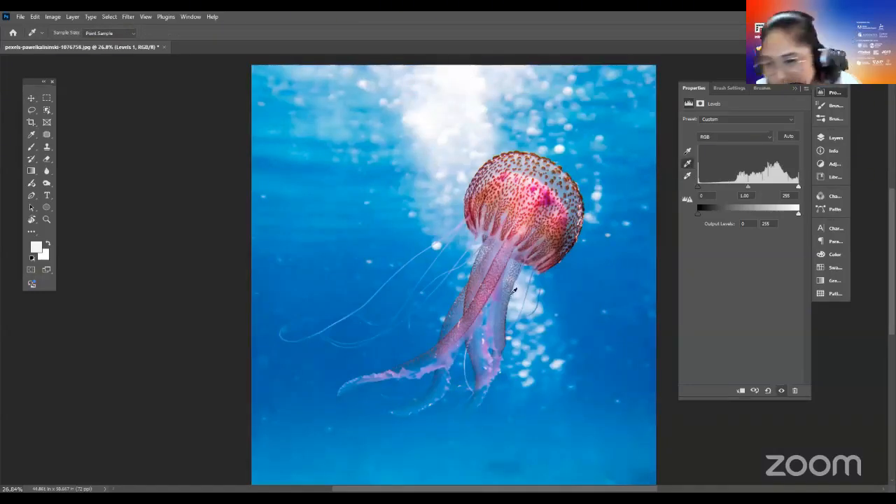
pyautogui.click(434, 358)
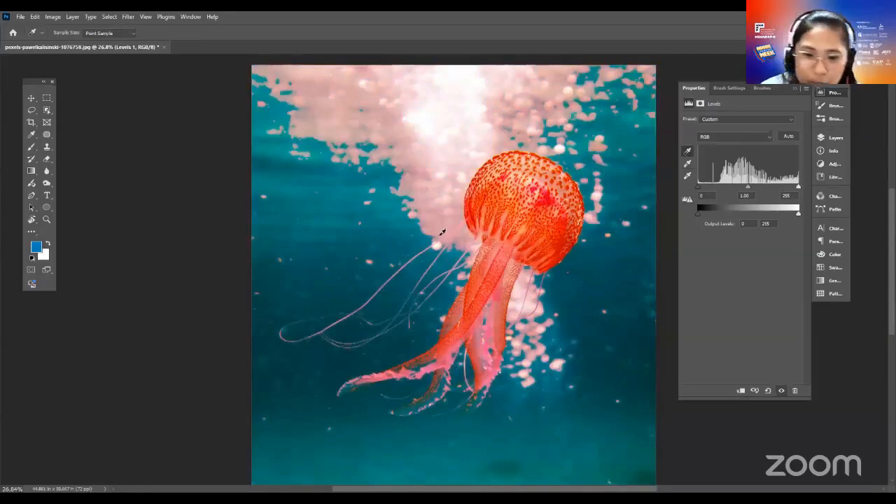
pyautogui.click(271, 275)
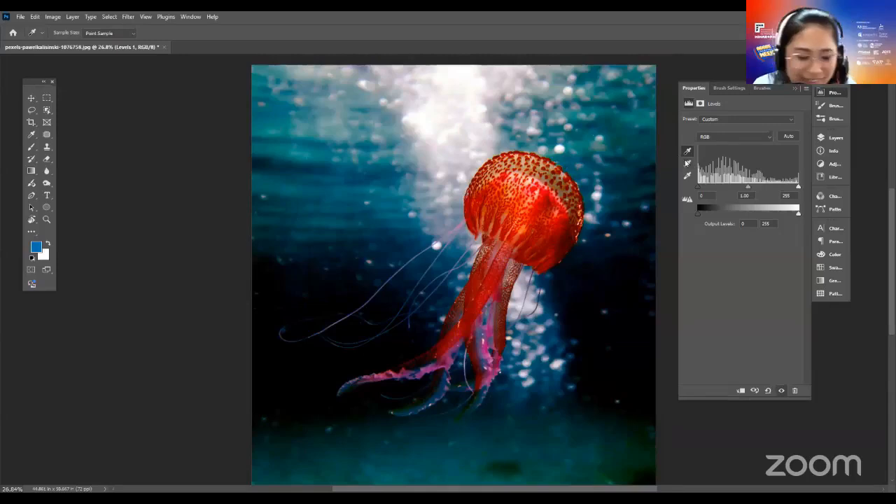
pyautogui.hotkey('ctrl', 'z')
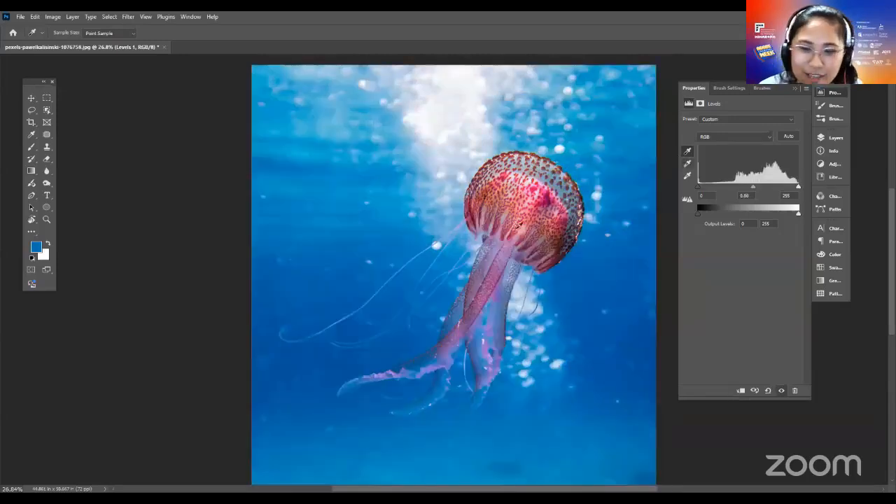
# Sample the Levels 1 gray point on the bell's upper edge, black point on a dark bell spot, and white point in the bright bubbles
pyautogui.click(688, 163)
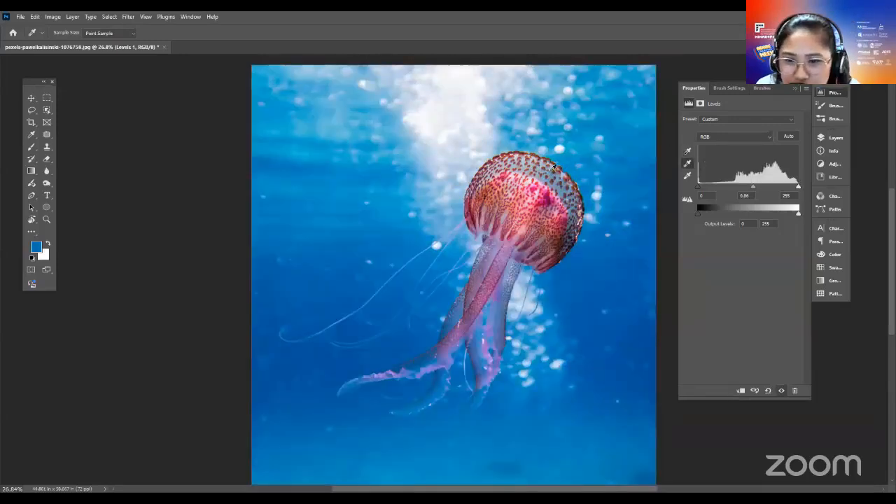
pyautogui.click(553, 169)
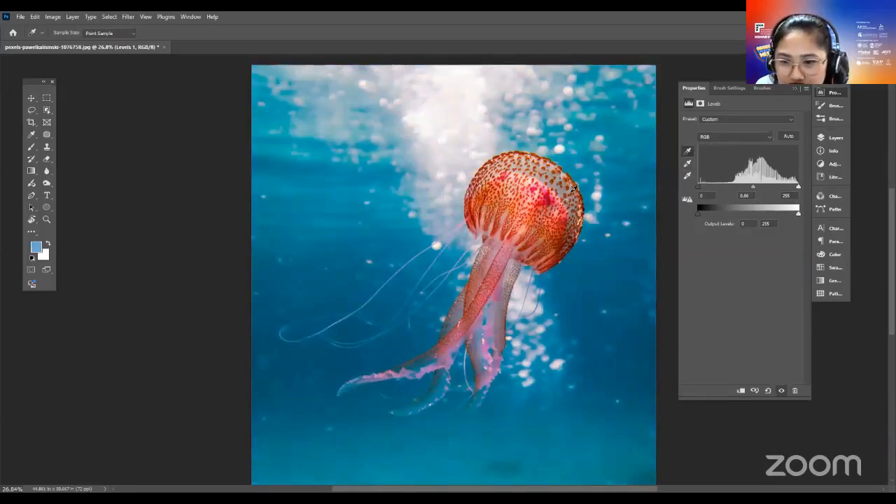
pyautogui.click(574, 189)
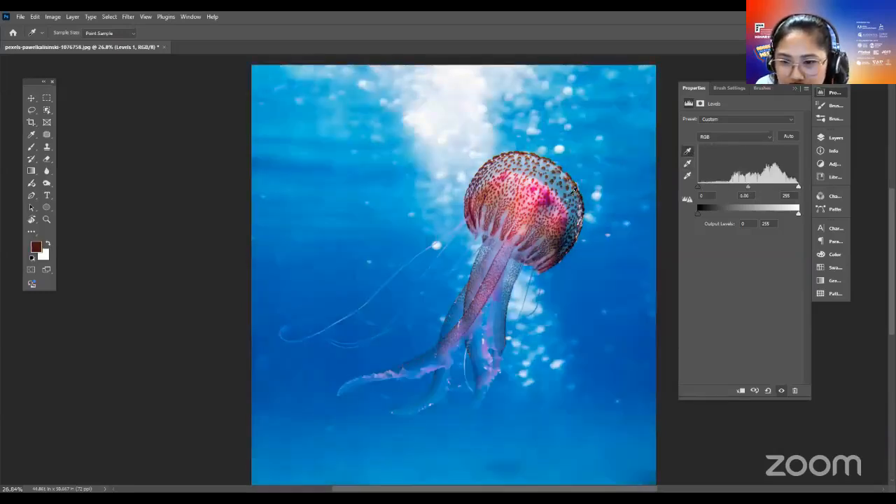
pyautogui.click(687, 176)
pyautogui.click(455, 83)
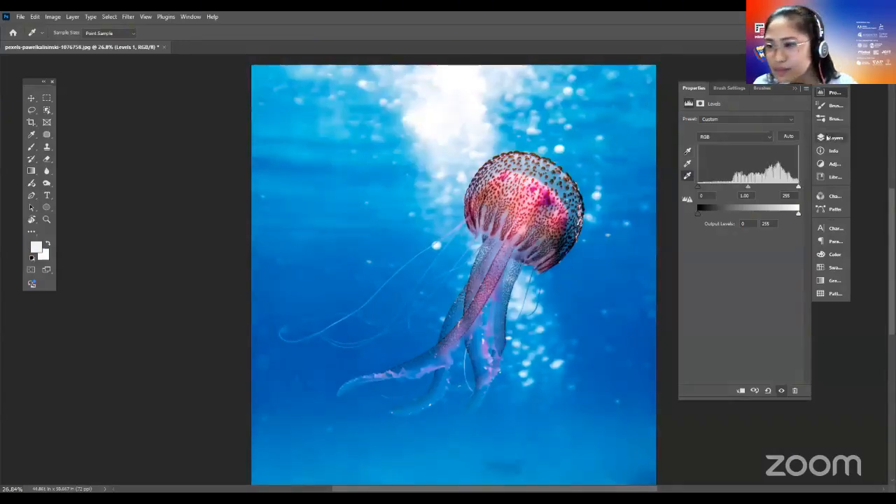
# Reopen the Levels 1 settings, try lifting the shadow output level to about 43, and bring it back to 0
pyautogui.click(829, 137)
pyautogui.doubleClick(724, 193)
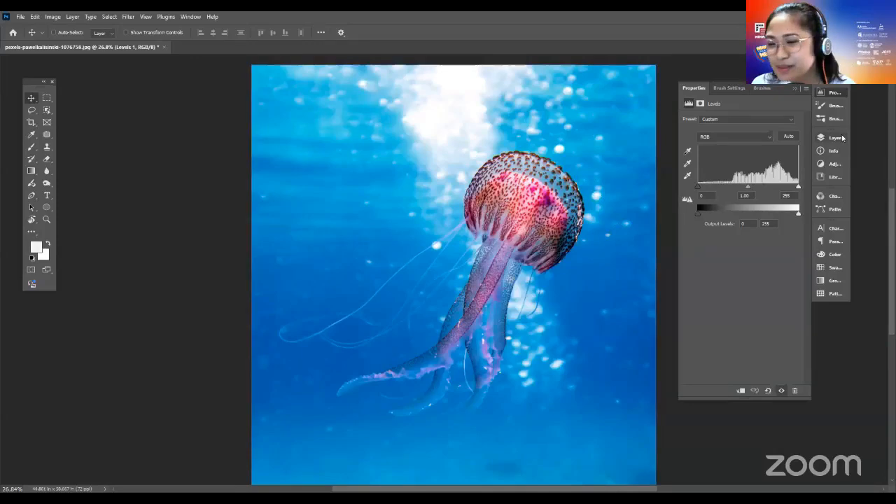
pyautogui.moveTo(704, 212); pyautogui.dragTo(683, 216)
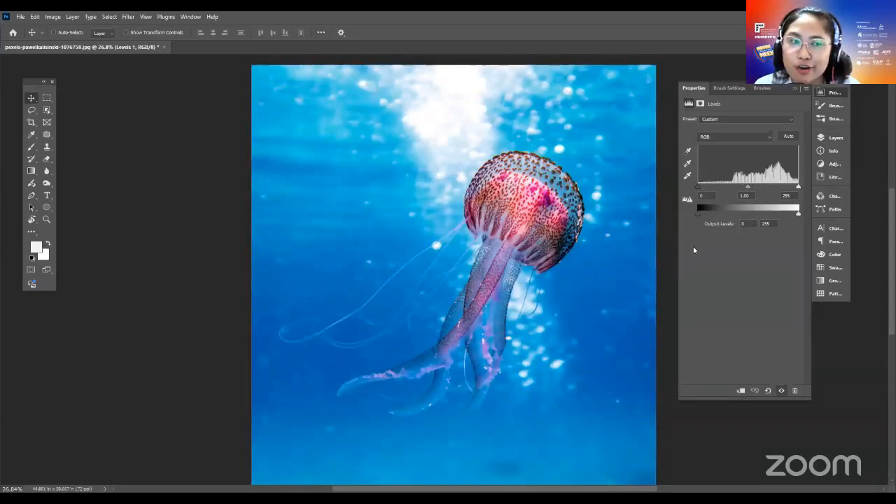
pyautogui.moveTo(701, 212); pyautogui.dragTo(713, 211)
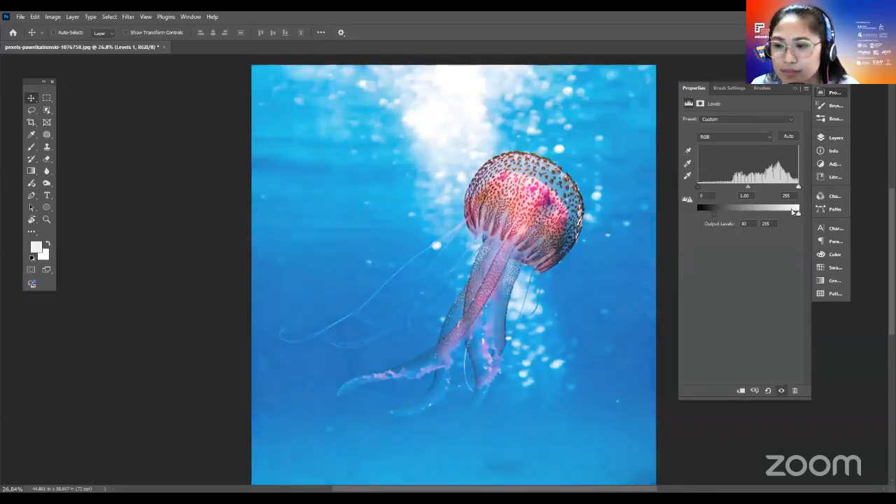
pyautogui.moveTo(798, 213)
pyautogui.mouseDown()
pyautogui.moveTo(788, 214)
pyautogui.moveTo(808, 211)
pyautogui.mouseUp()
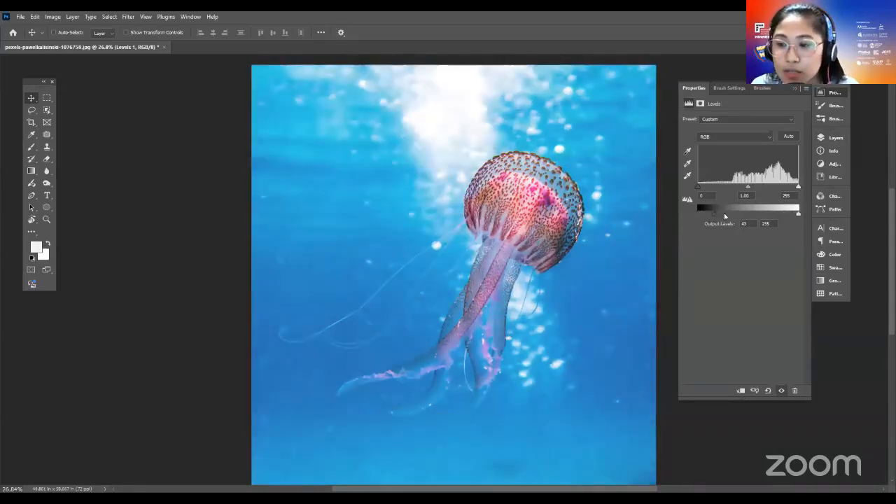
pyautogui.moveTo(704, 212); pyautogui.dragTo(691, 215)
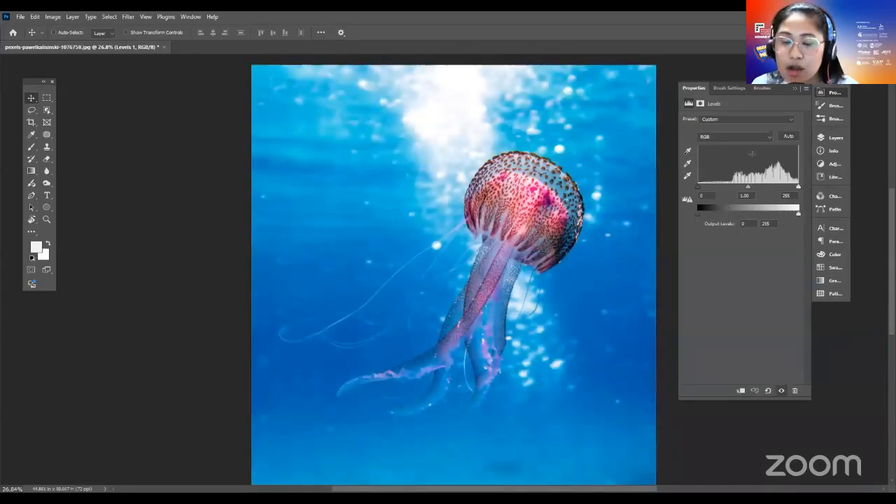
# Return to the layer list, hide the Levels 1 adjustment layer, and show Curves 1 in its place
pyautogui.click(835, 137)
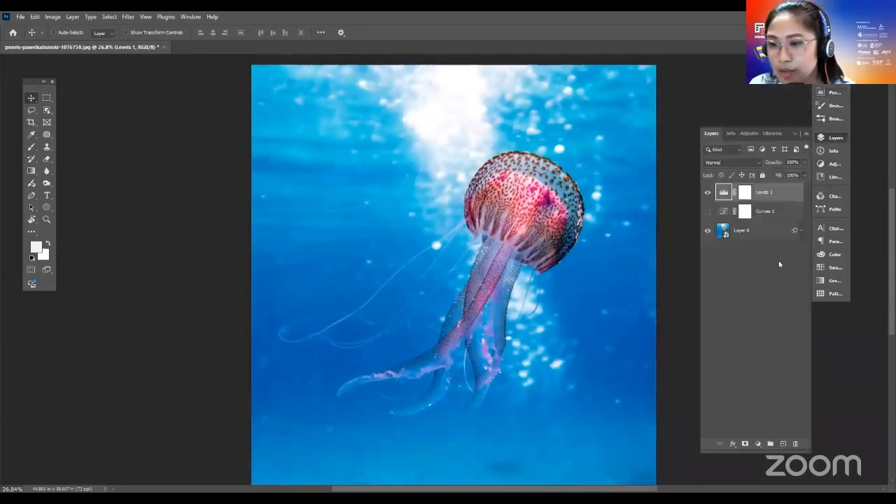
pyautogui.click(774, 190)
pyautogui.click(744, 192)
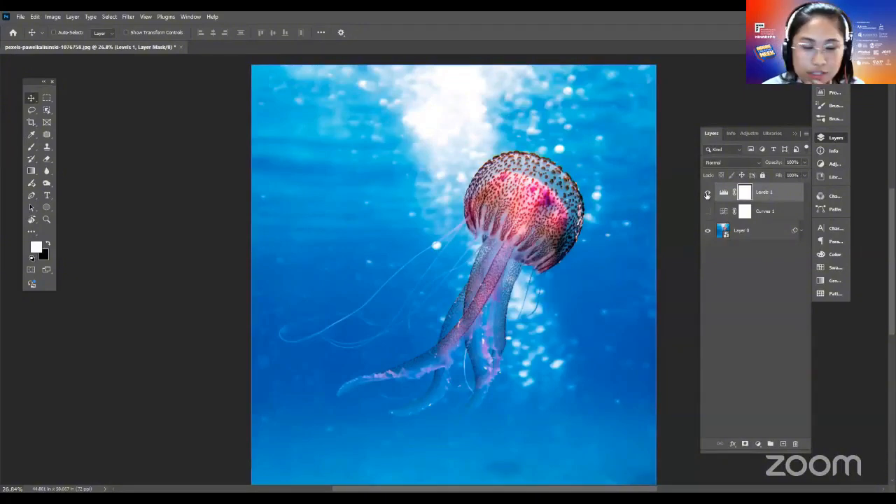
pyautogui.click(707, 192)
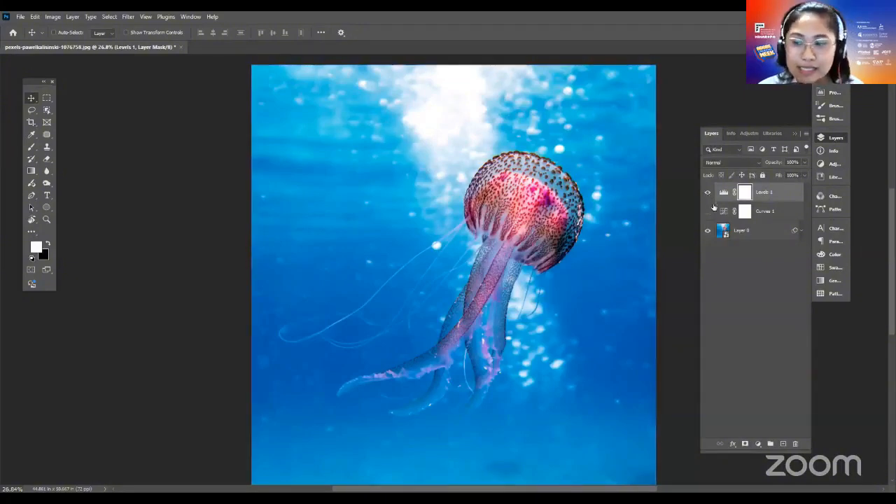
pyautogui.click(706, 211)
pyautogui.click(772, 213)
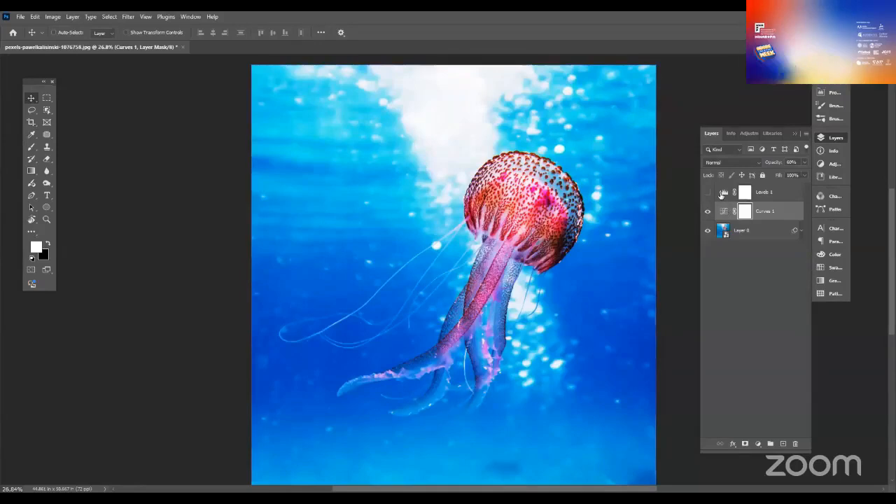
pyautogui.click(756, 231)
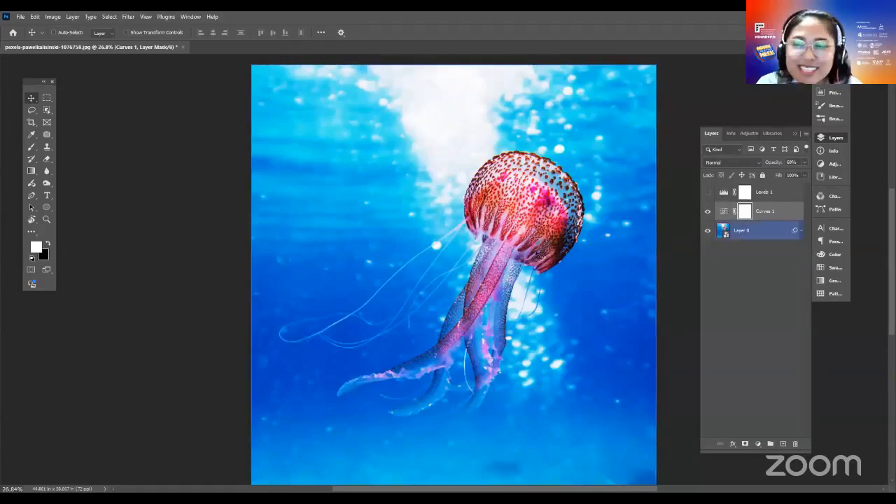